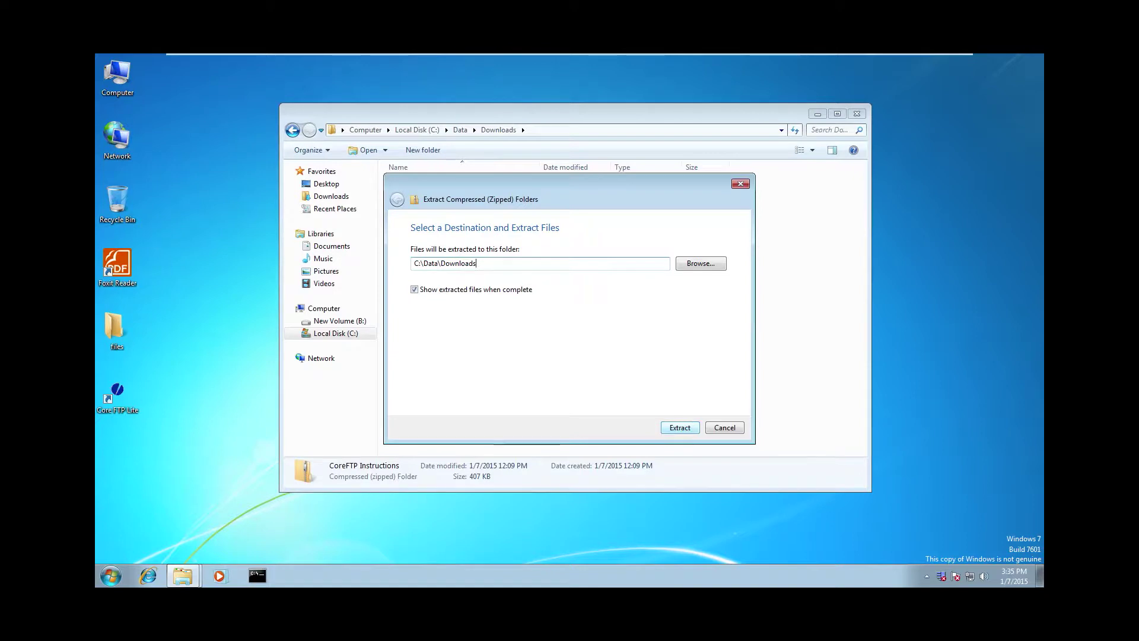
# Extract the CoreFTP Instructions zip into C:\Data\Downloads, permanently delete the zip, and open the extracted folder
pyautogui.press('Return')
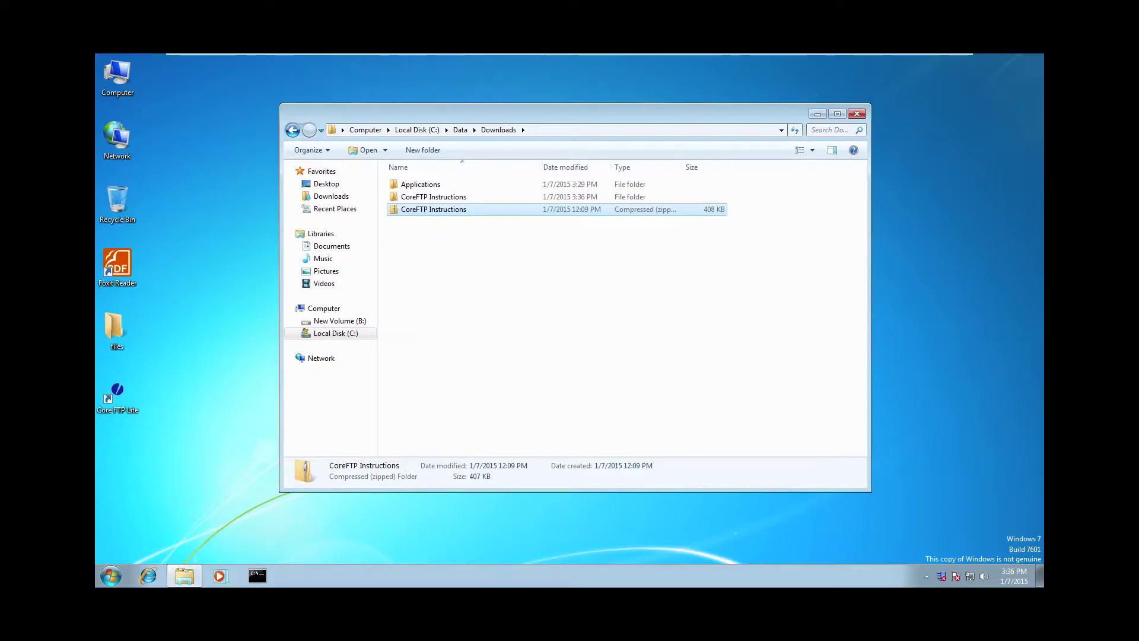
pyautogui.hotkey('shift', 'Delete')
pyautogui.press('Return')
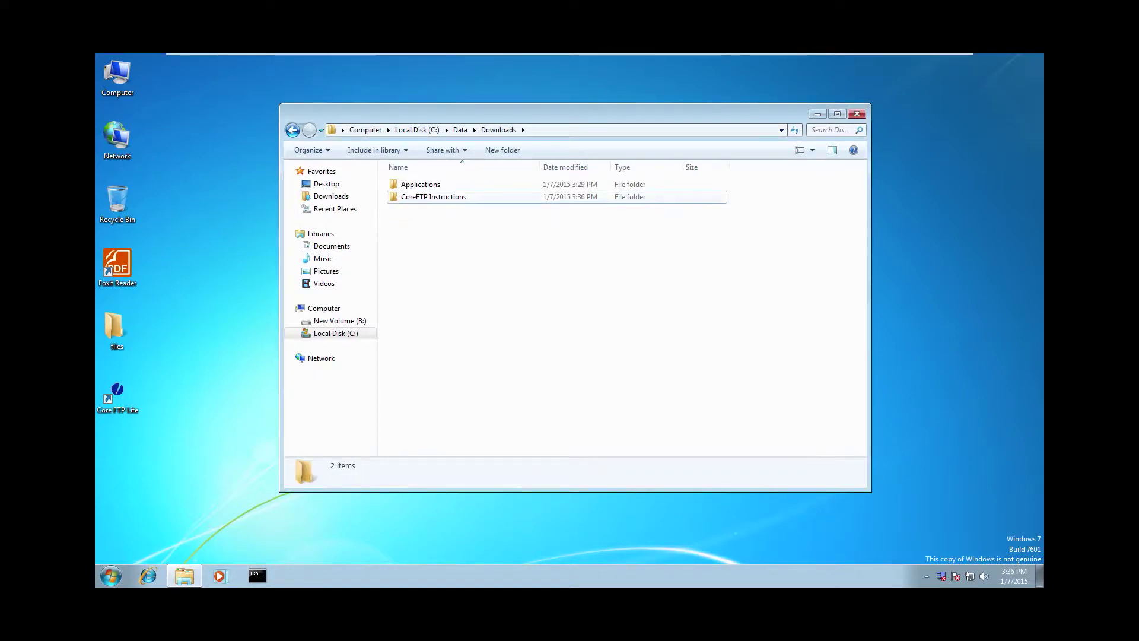
pyautogui.press('Return')
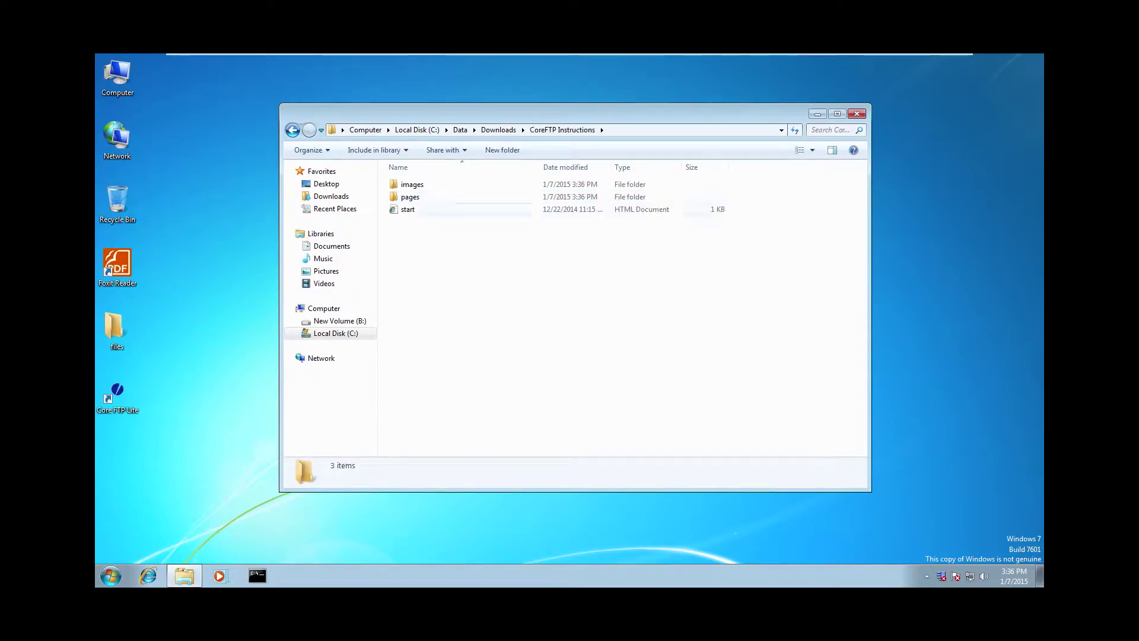
# Open start.htm in Internet Explorer, snap it to the right half, and go to page 1
pyautogui.doubleClick(408, 209)
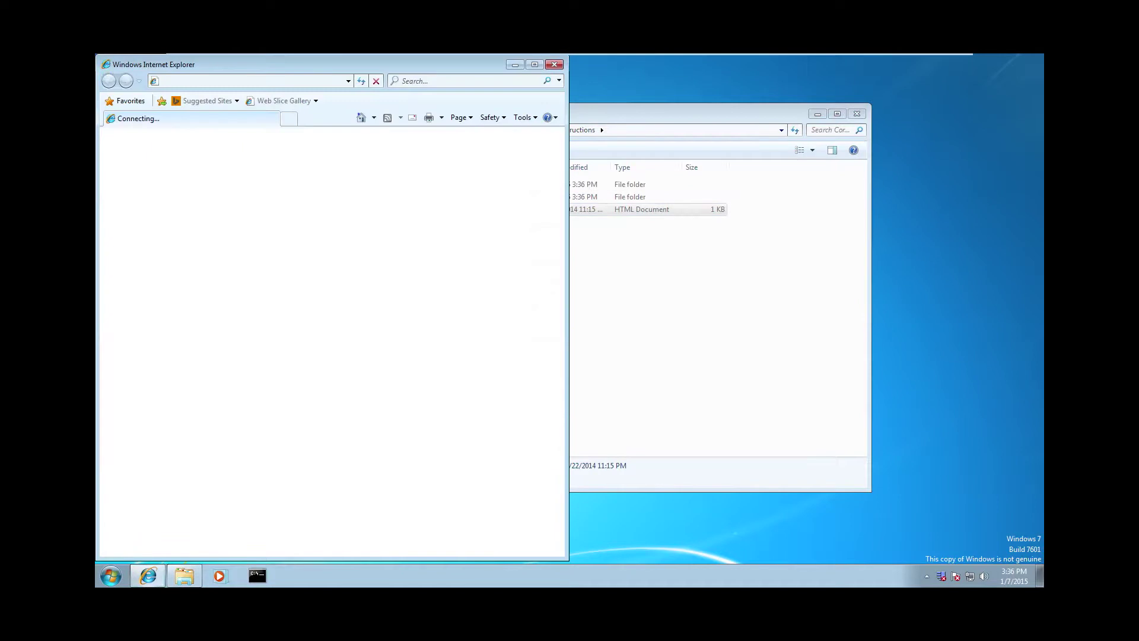
pyautogui.press('super+Right')
pyautogui.press('super+Right')
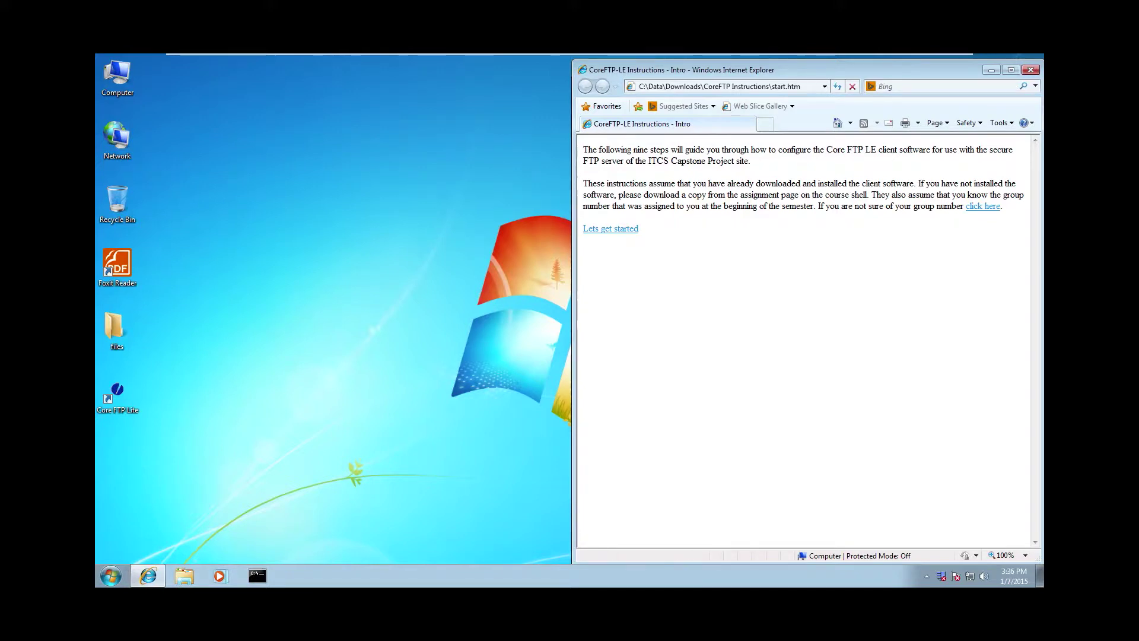
pyautogui.click(610, 228)
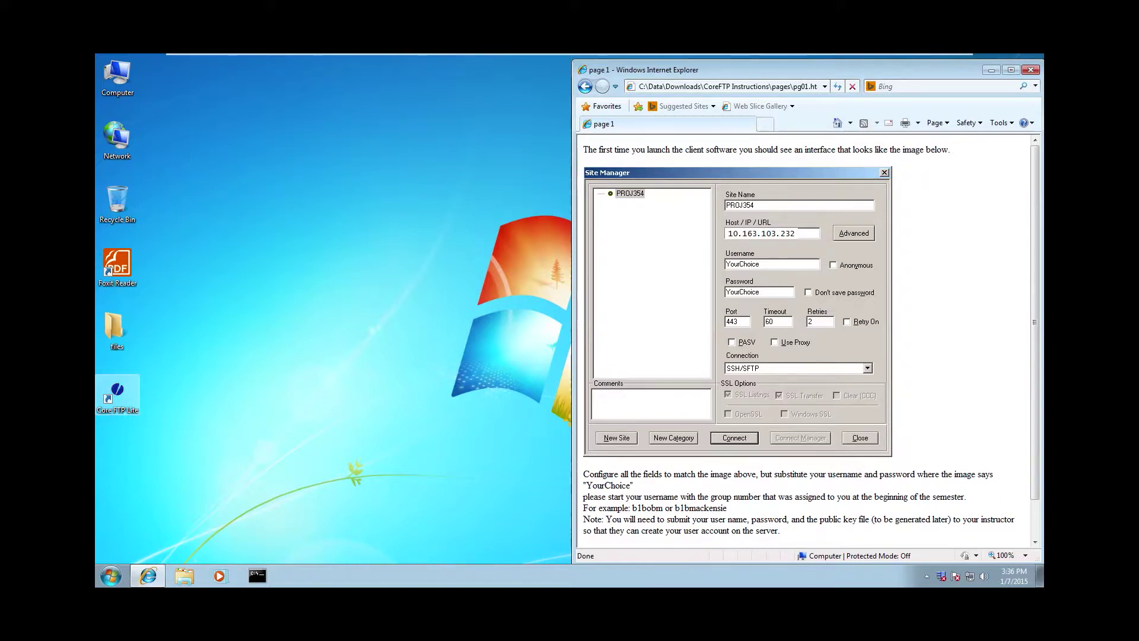
# Launch Core FTP LE, accept it as the default FTP client, and answer the default editor prompt
pyautogui.doubleClick(117, 393)
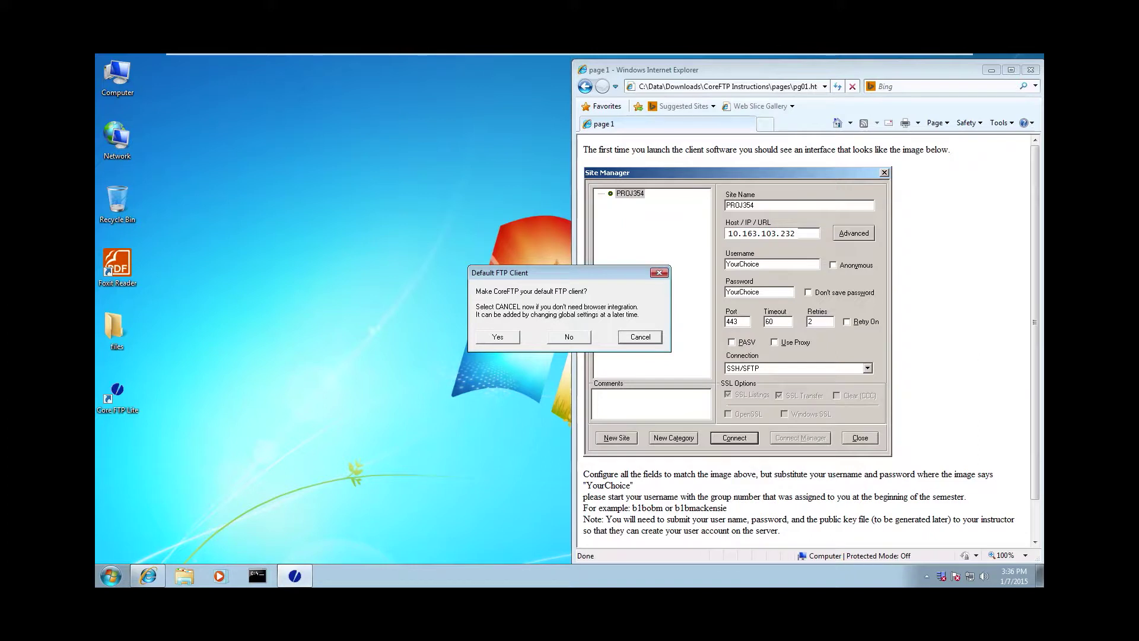
pyautogui.press('Tab')
pyautogui.press('Return')
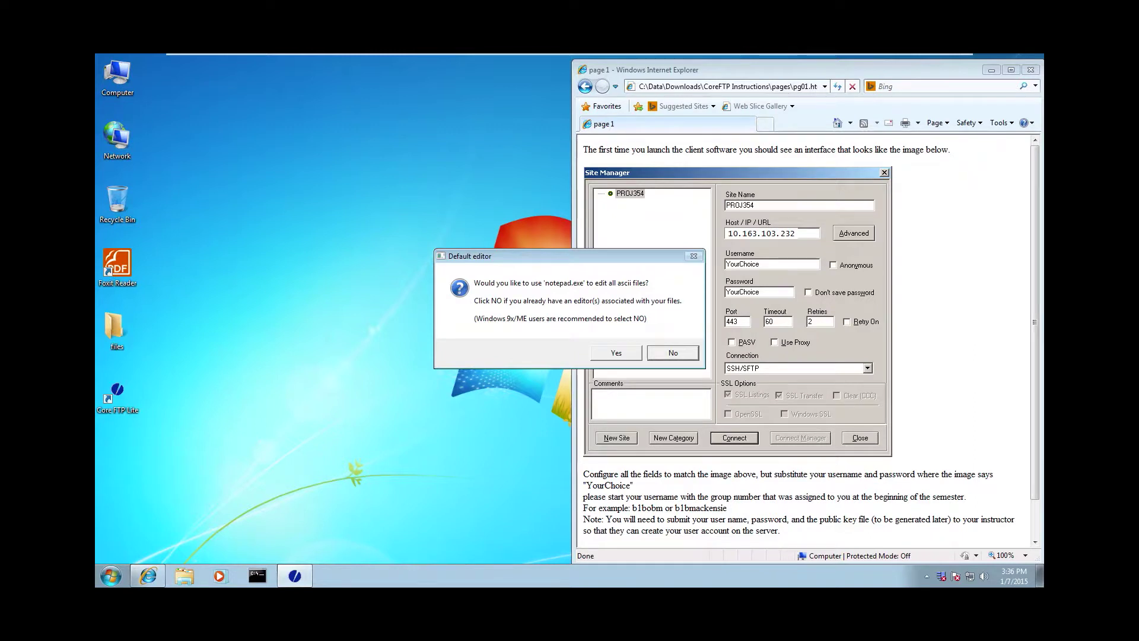
pyautogui.press('Return')
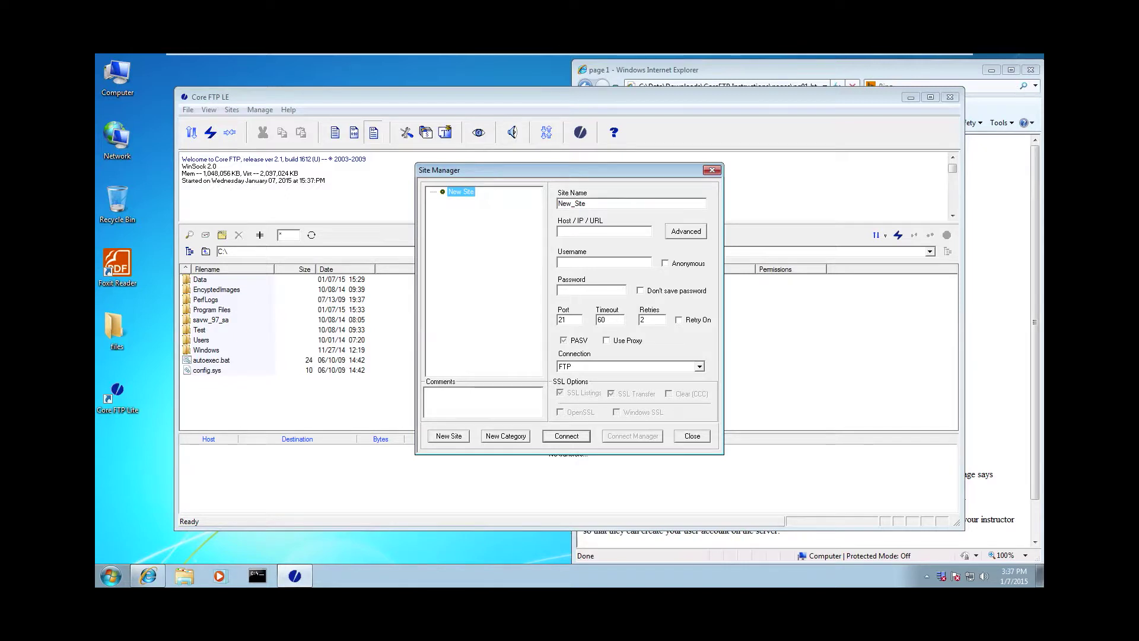
# Move the Site Manager beside the instructions and name the new site PROJ354
pyautogui.hotkey('alt', 'Tab')
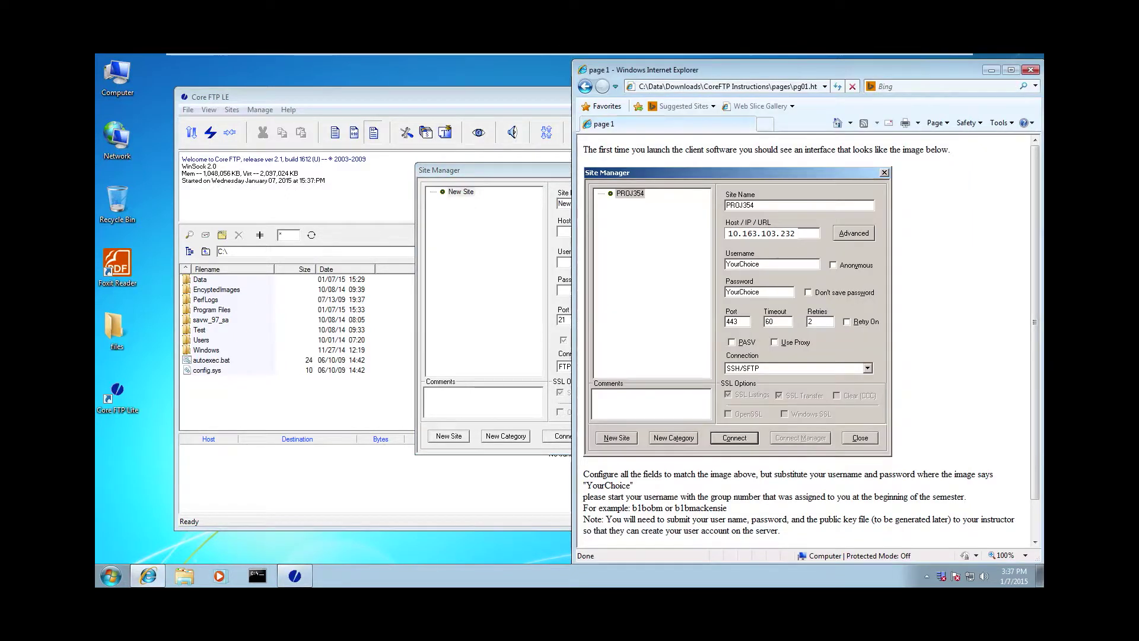
pyautogui.hotkey('alt', 'Tab')
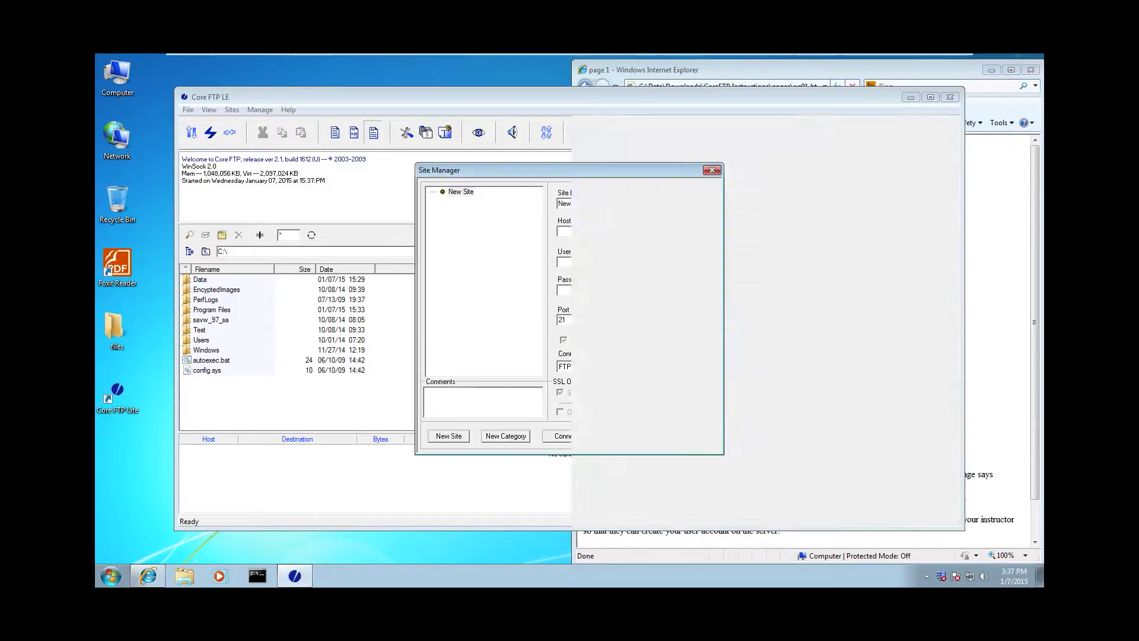
pyautogui.moveTo(533, 171); pyautogui.dragTo(346, 171)
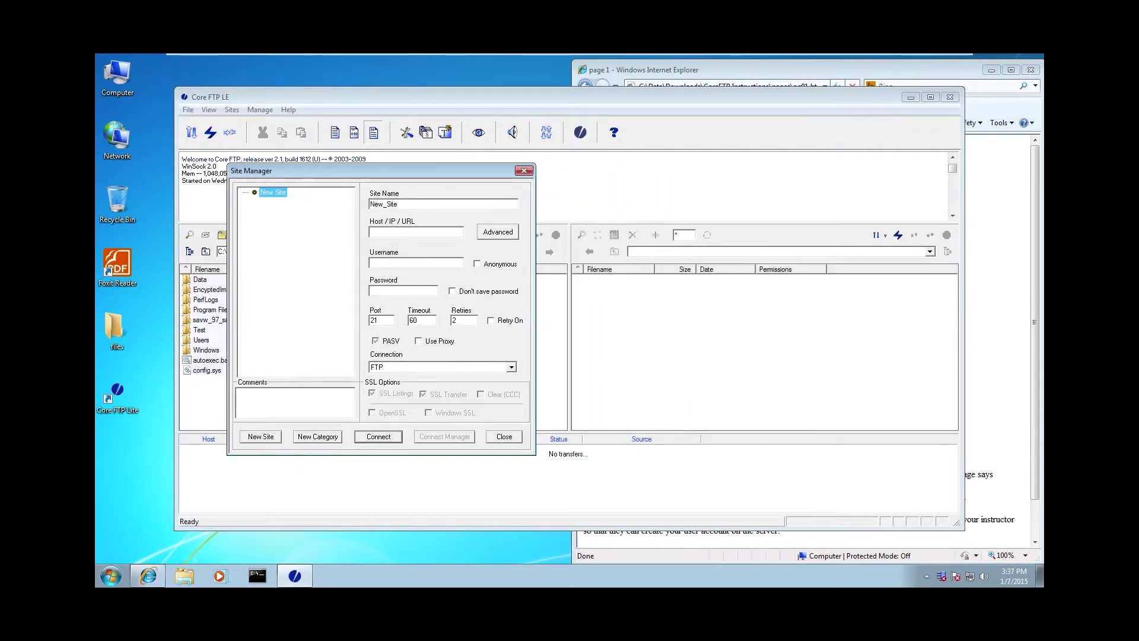
pyautogui.hotkey('alt', 'Tab')
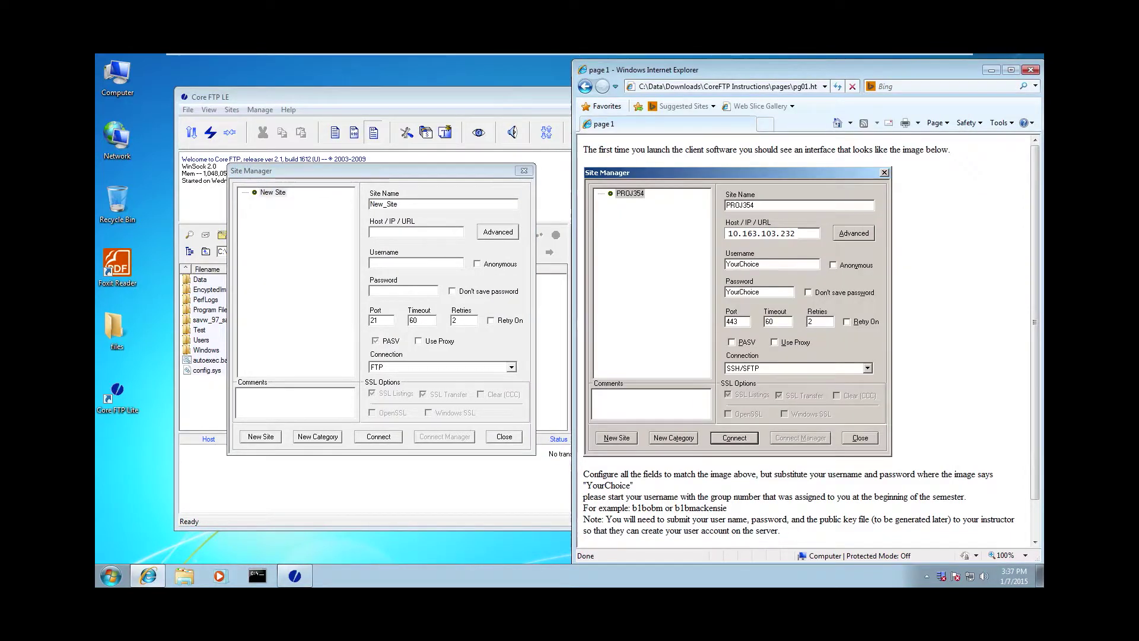
pyautogui.hotkey('alt', 'Tab')
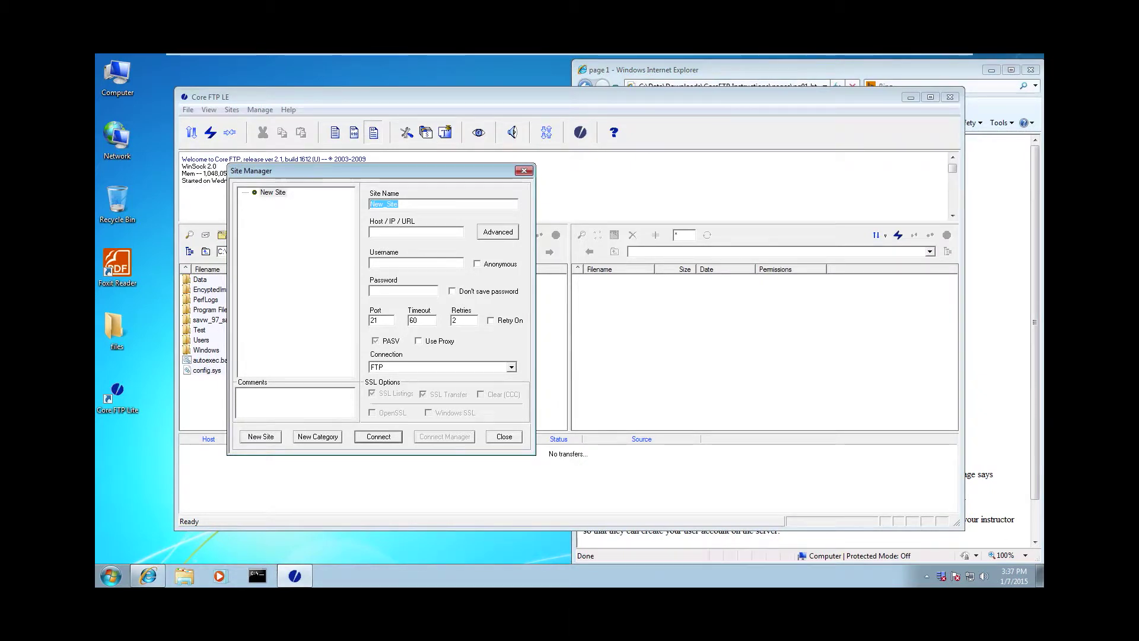
pyautogui.write('PROJ')
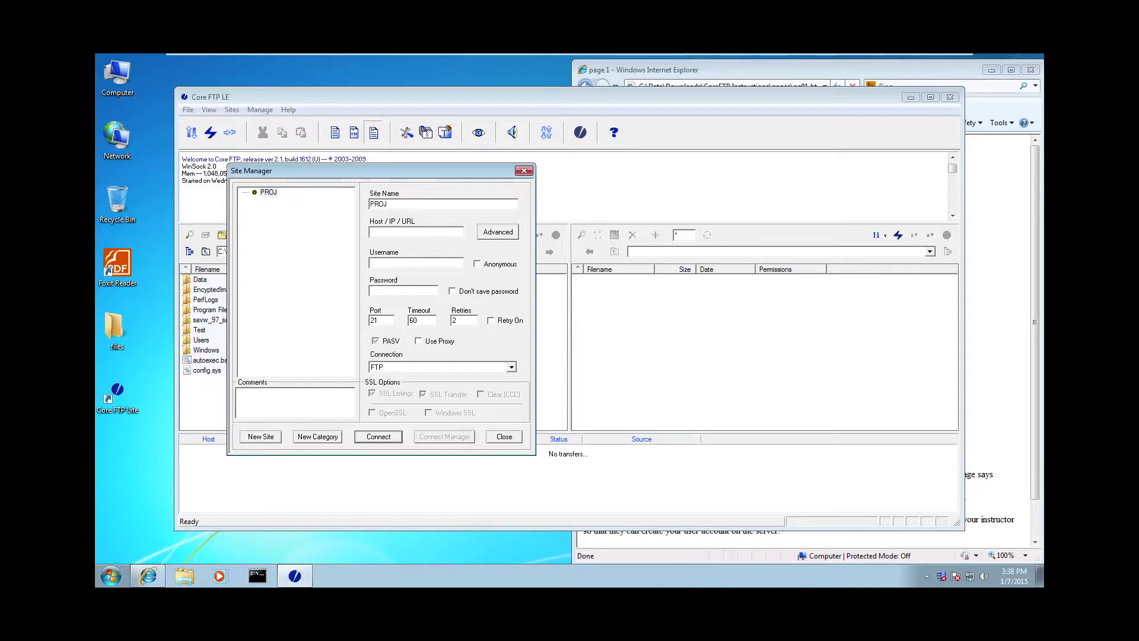
pyautogui.write('354')
# Enter 10.163.103.232 as the site's Host / IP / URL
pyautogui.hotkey('alt', 'Tab')
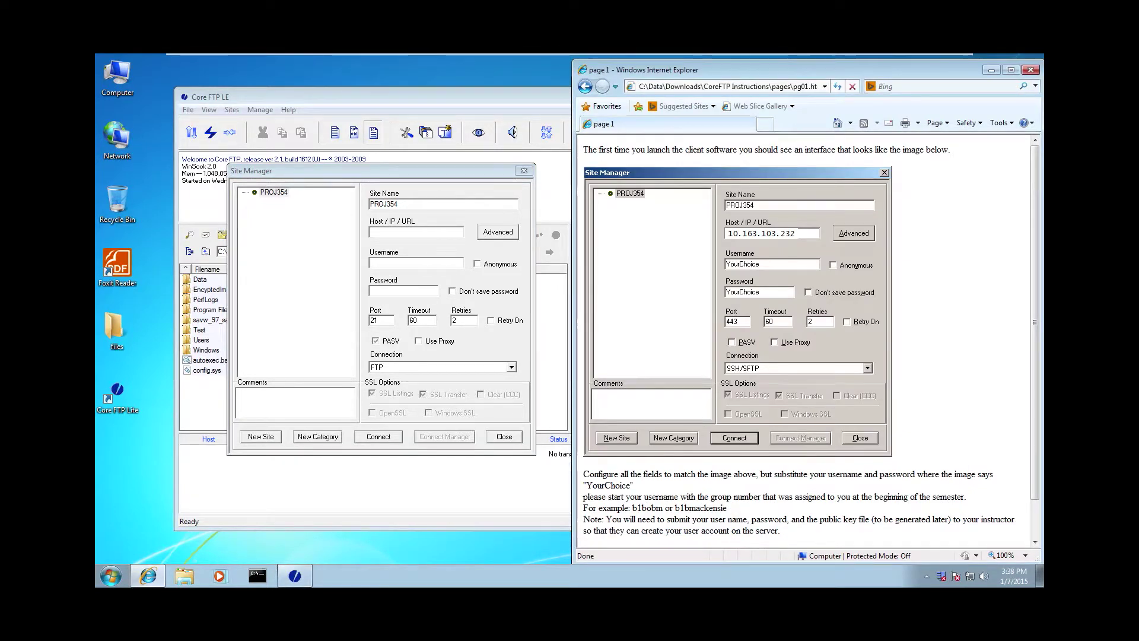
pyautogui.hotkey('alt', 'Tab')
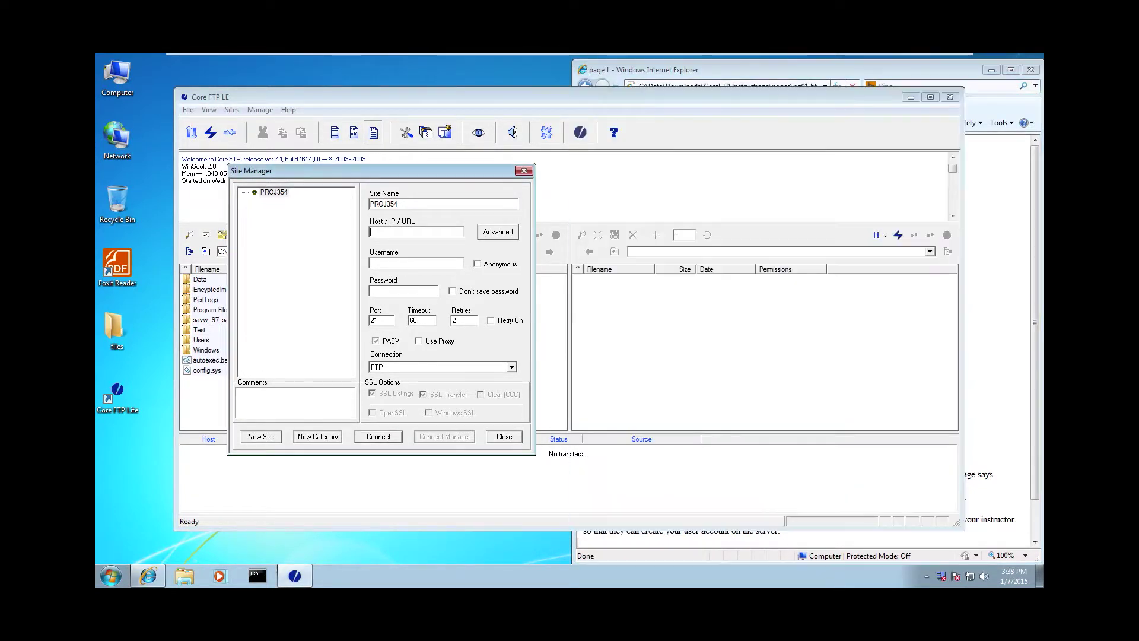
pyautogui.write('10.163.103.232')
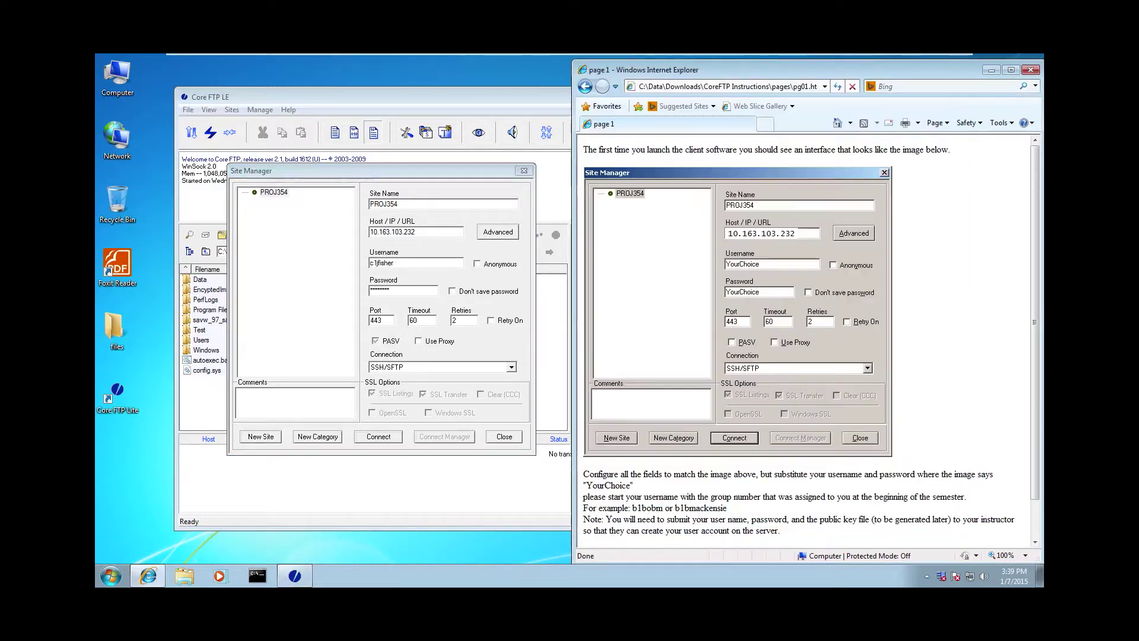
# Enter the group-number-prefixed username shown in the instructions for the site
pyautogui.scroll(-1, 806, 332)
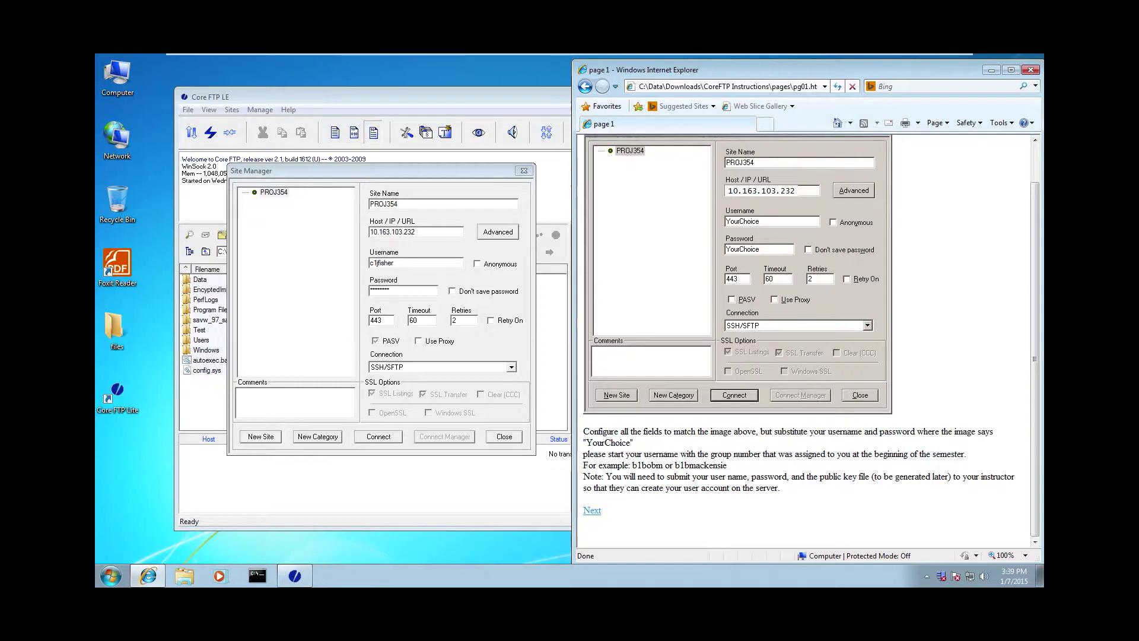
pyautogui.moveTo(583, 454); pyautogui.dragTo(969, 454)
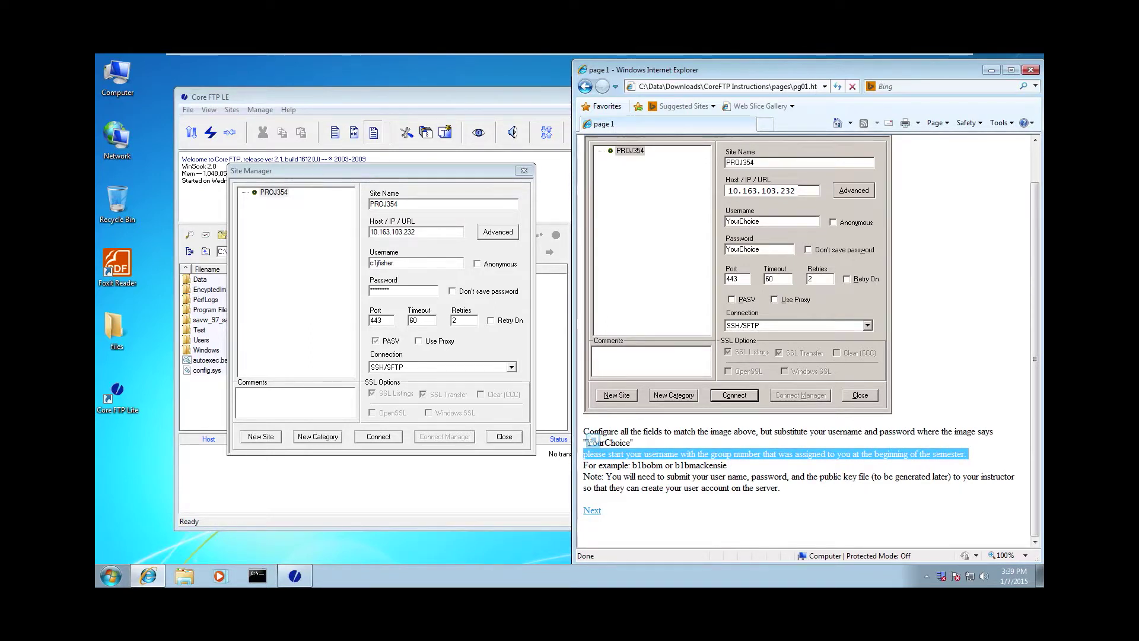
pyautogui.moveTo(633, 465); pyautogui.dragTo(663, 466)
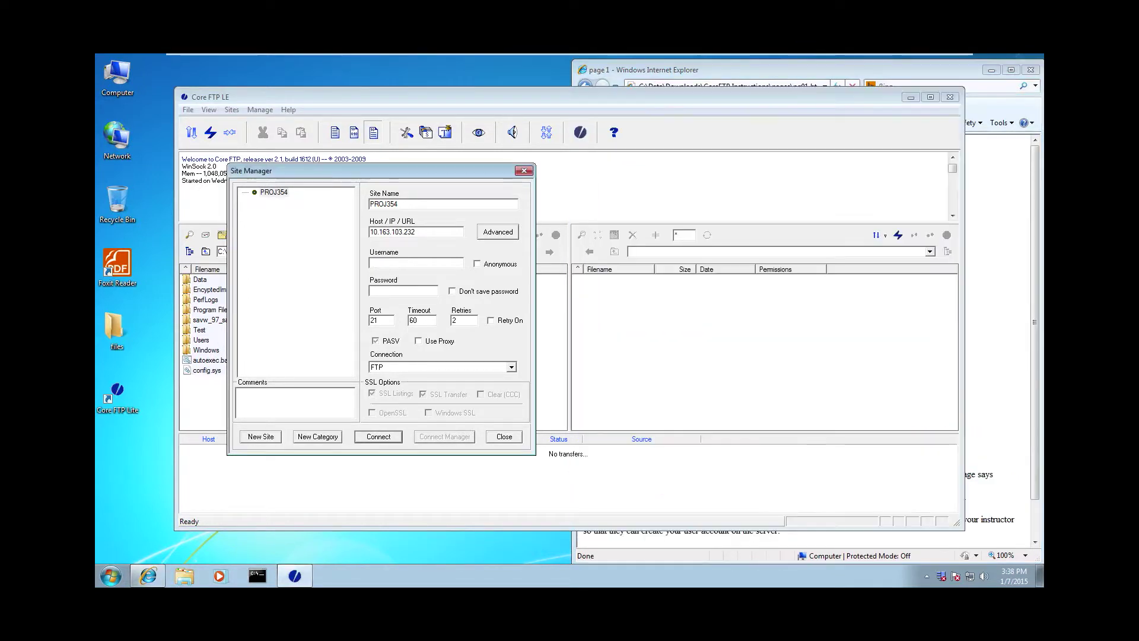
# Set the port to 443 and connection to SSH/SFTP, then advance the instructions to page 2
pyautogui.hotkey('shift', 'Left')
pyautogui.hotkey('shift', 'Left')
pyautogui.write('443')
pyautogui.hotkey('alt', 'Down')
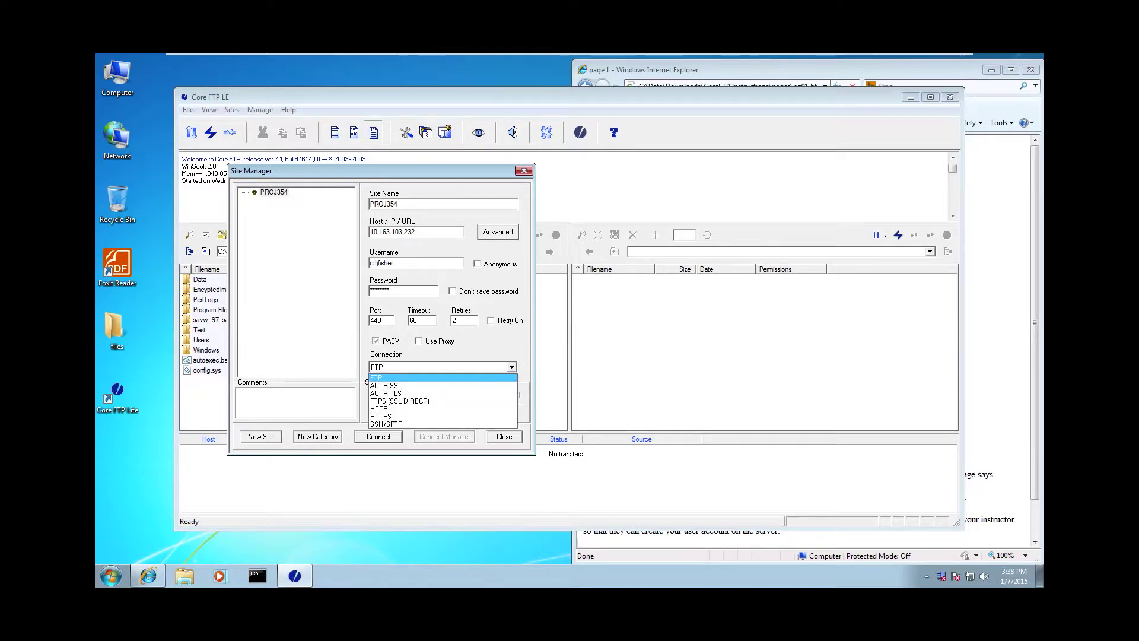
pyautogui.press('Return')
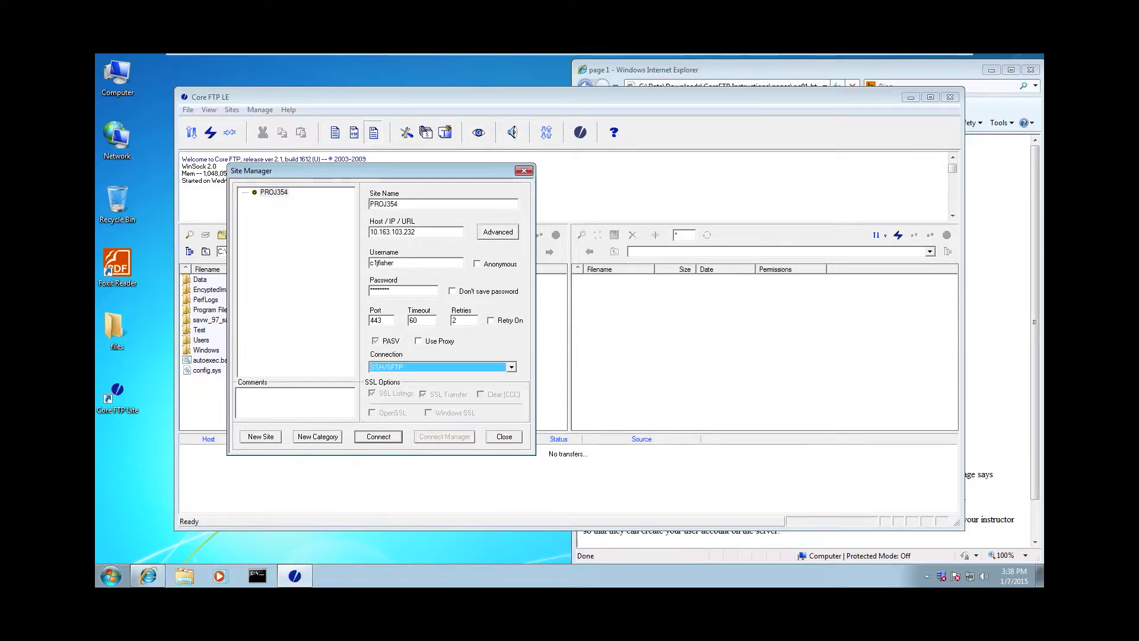
pyautogui.hotkey('alt', 'Tab')
pyautogui.click(592, 509)
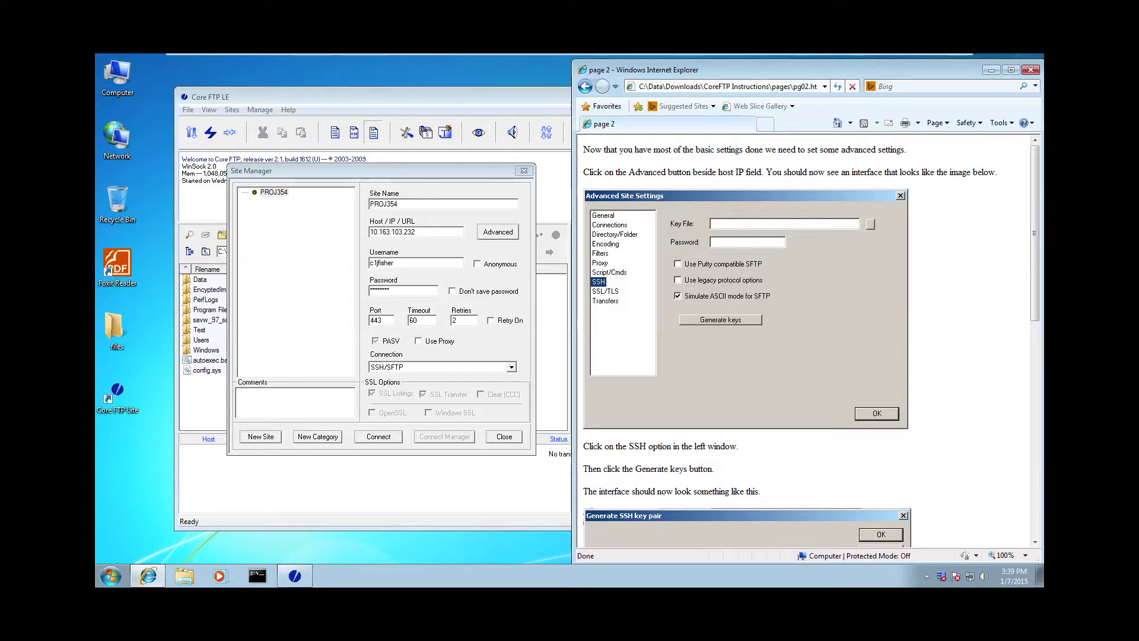
# Open the site's Advanced settings, select SSH, and choose Generate keys
pyautogui.hotkey('alt', 'Tab')
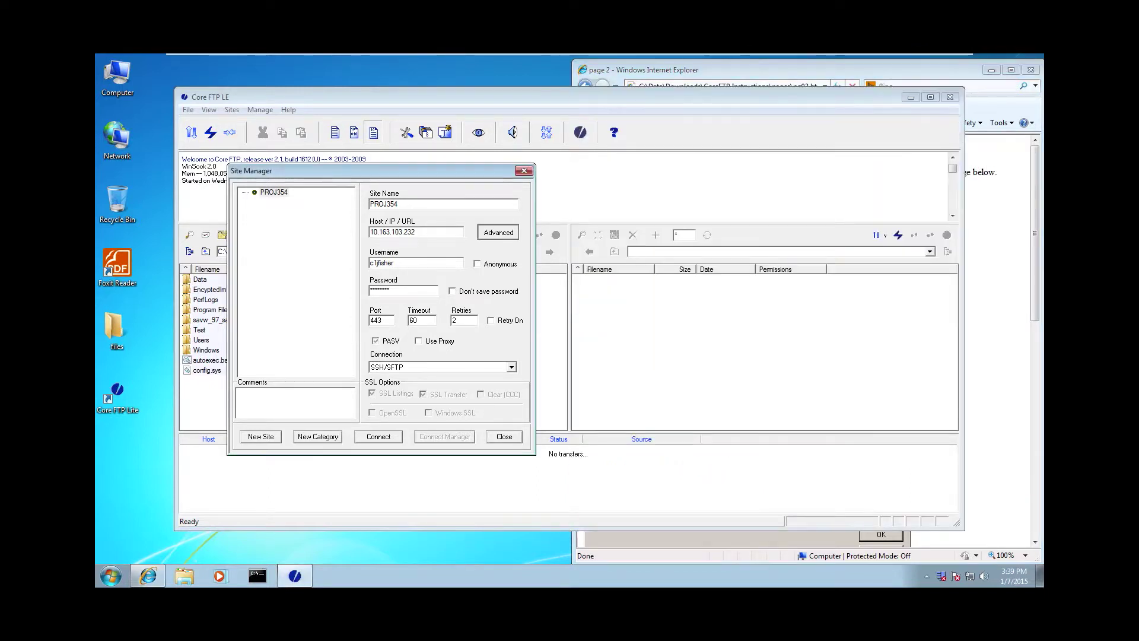
pyautogui.press('Return')
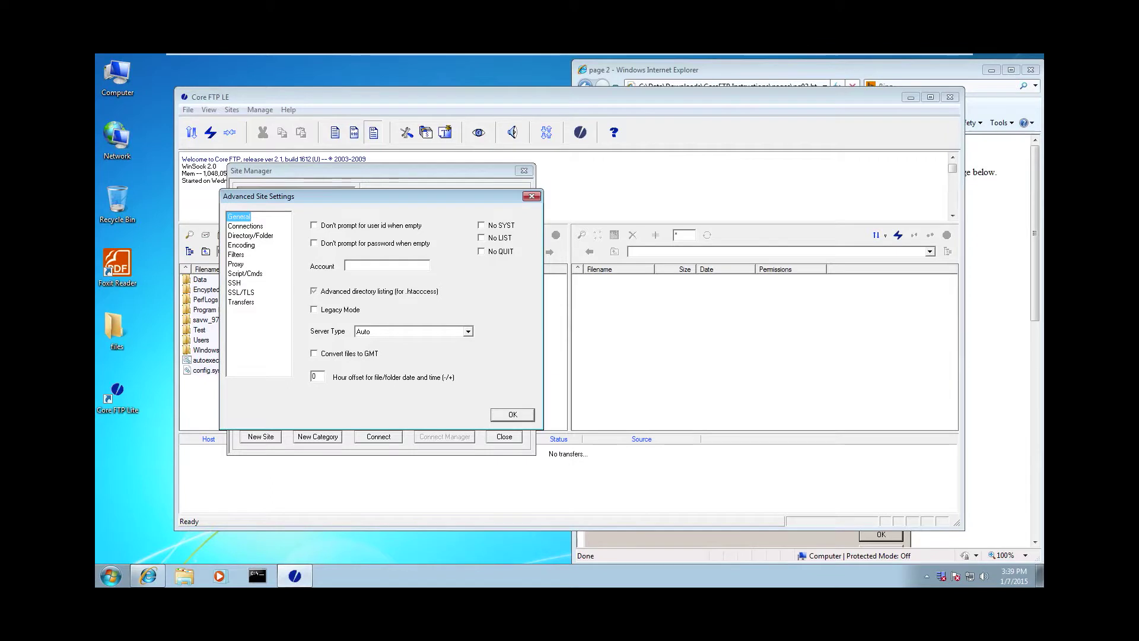
pyautogui.hotkey('alt', 'Tab')
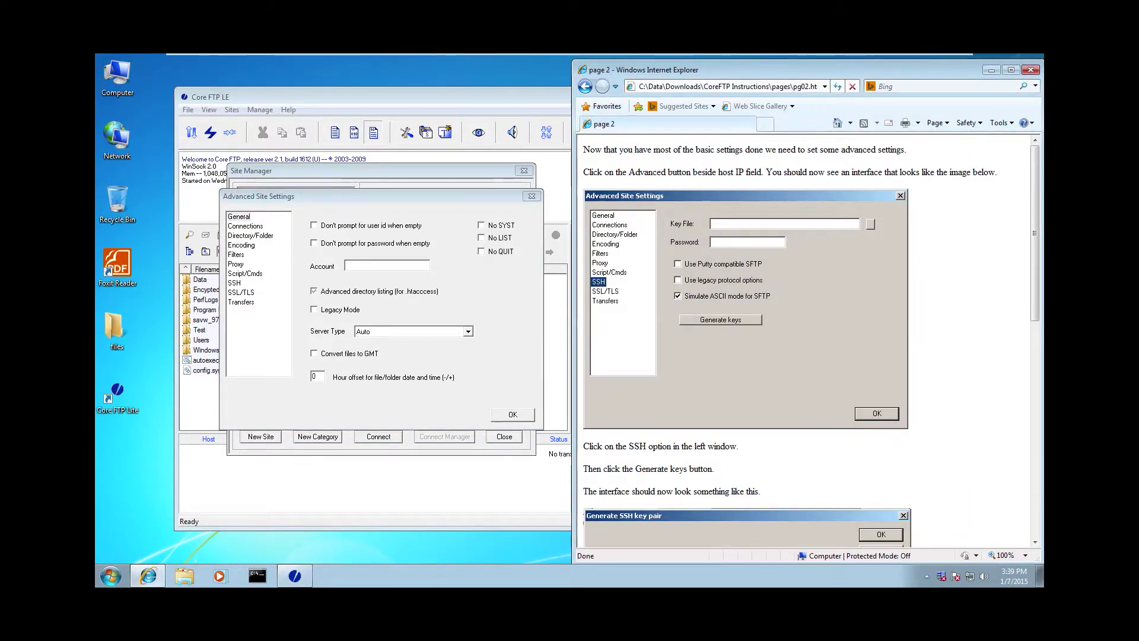
pyautogui.click(235, 282)
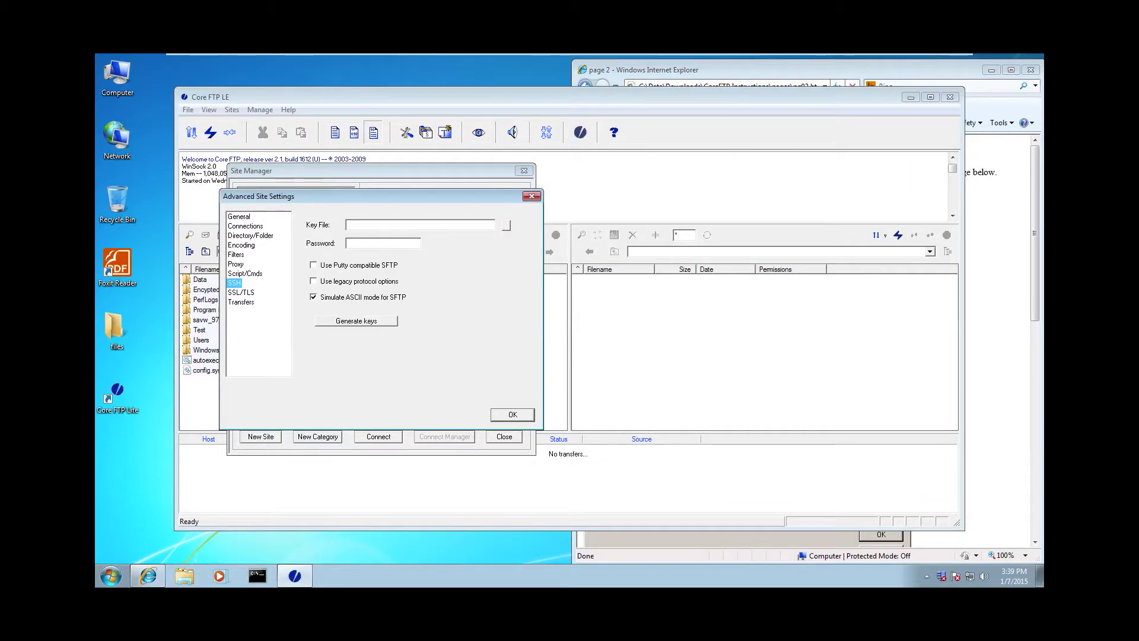
pyautogui.hotkey('alt', 'Tab')
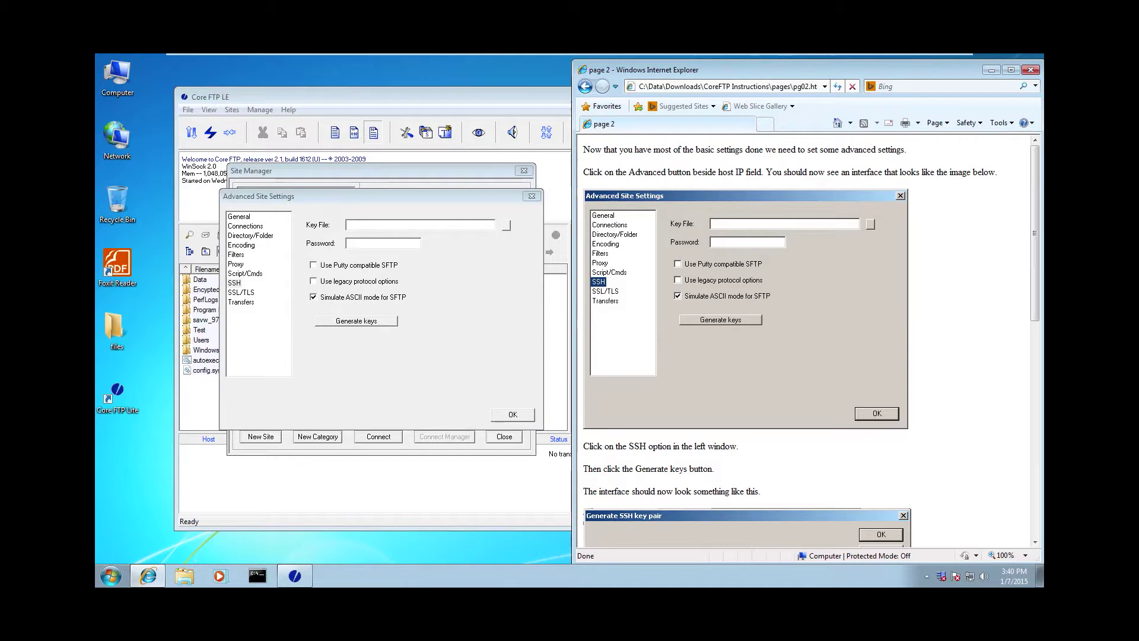
pyautogui.click(356, 320)
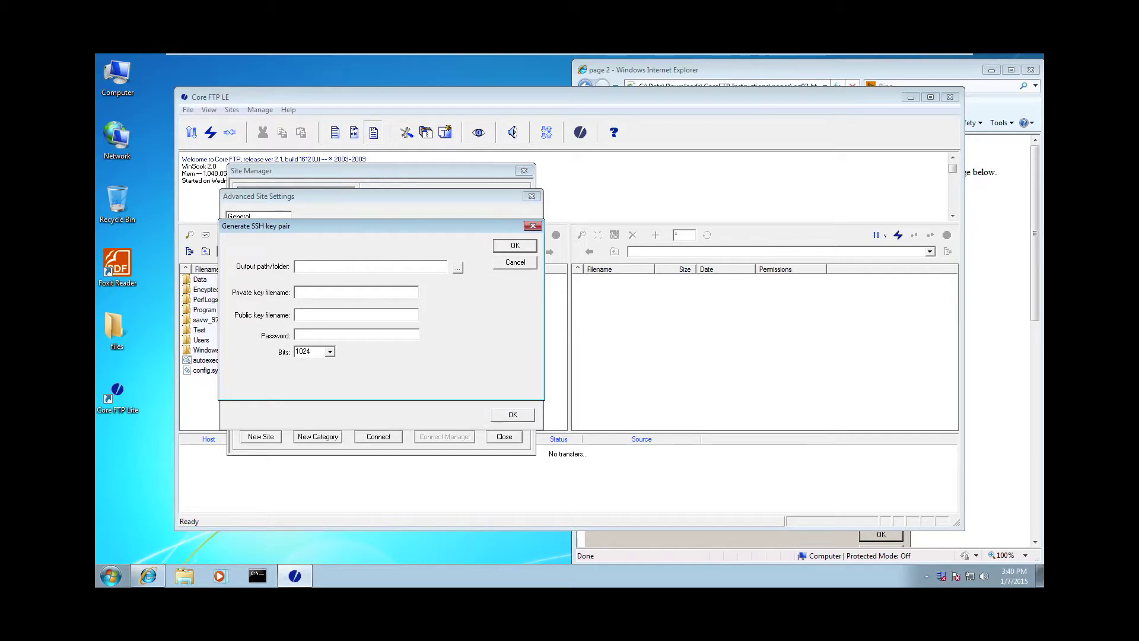
# Read ahead in the instructions and browse for the key pair's output folder, expanding Computer
pyautogui.hotkey('alt', 'Tab')
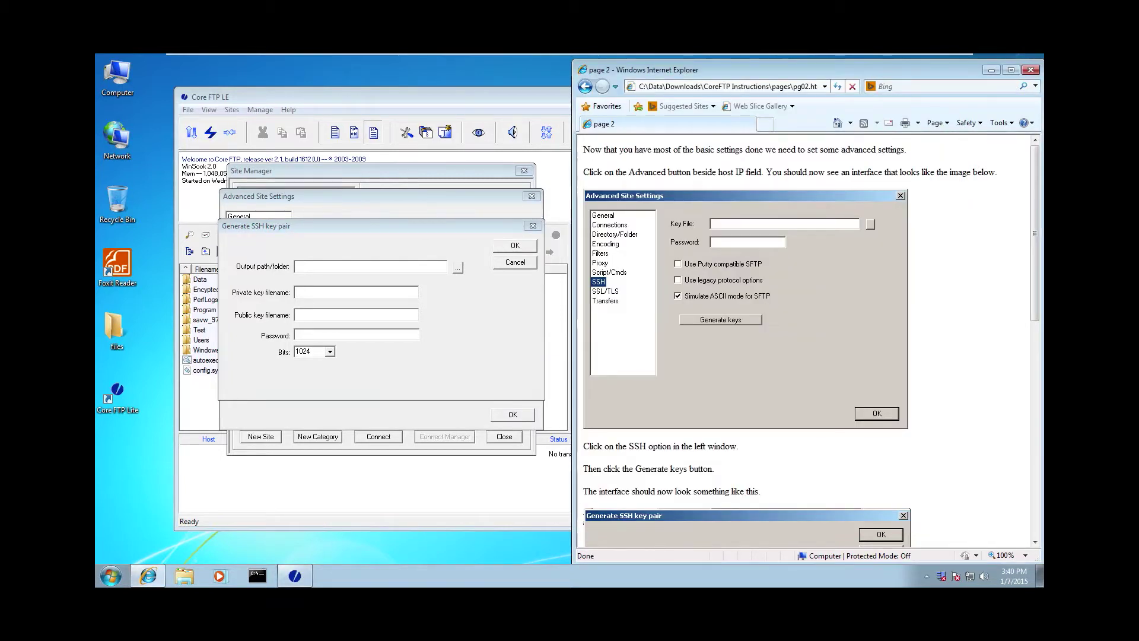
pyautogui.scroll(-3, 804, 341)
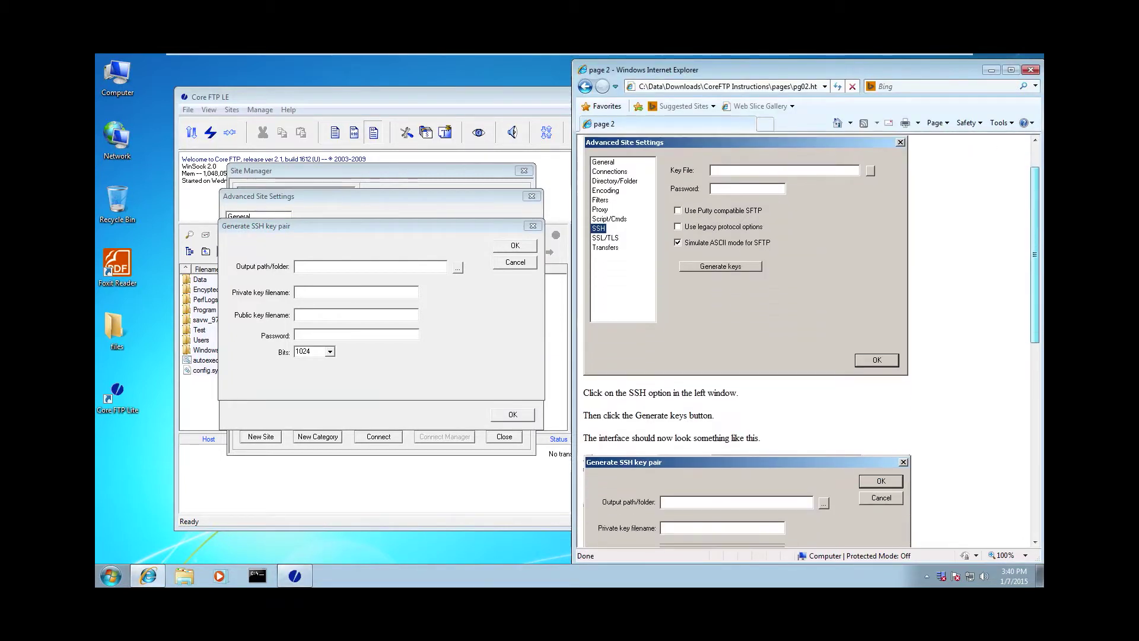
pyautogui.scroll(-1, 804, 341)
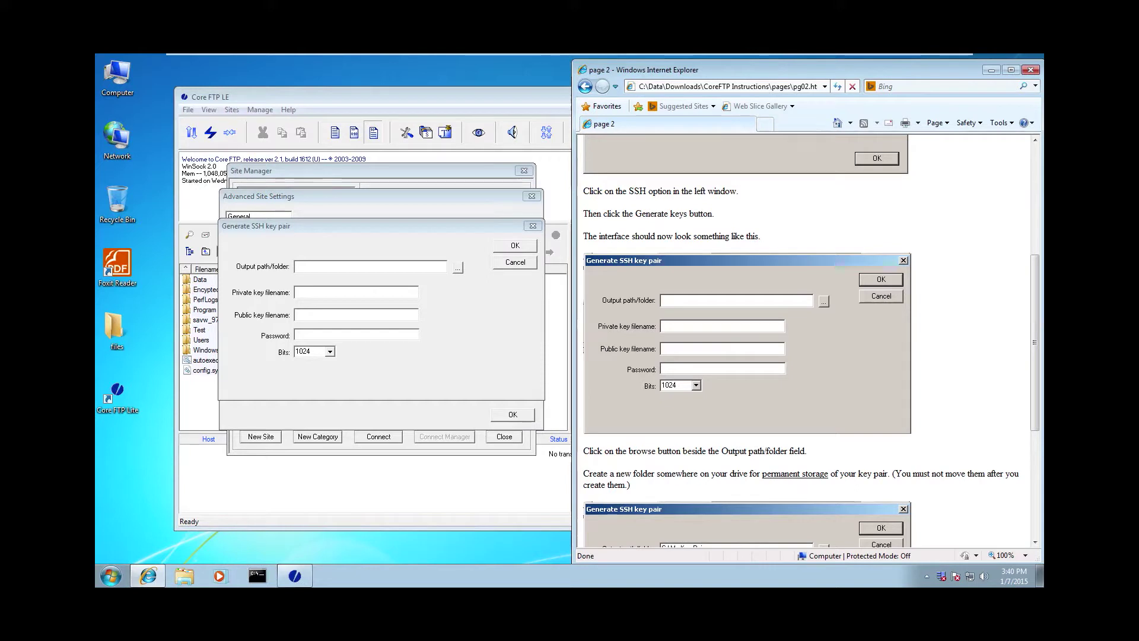
pyautogui.scroll(-3, 805, 341)
pyautogui.scroll(-2, 804, 341)
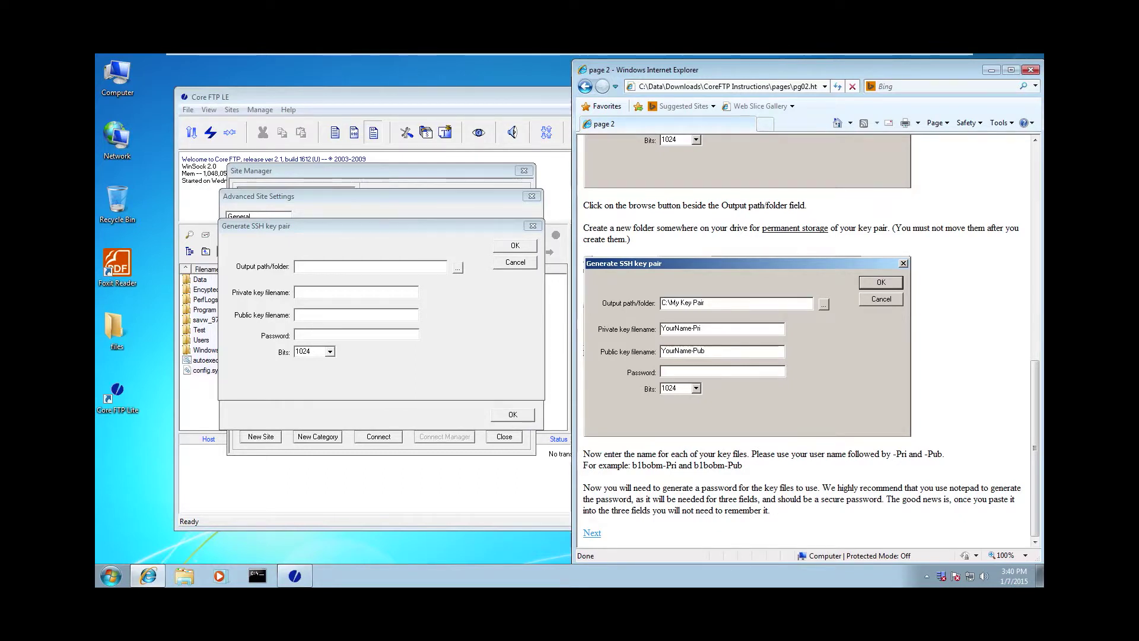
pyautogui.click(457, 267)
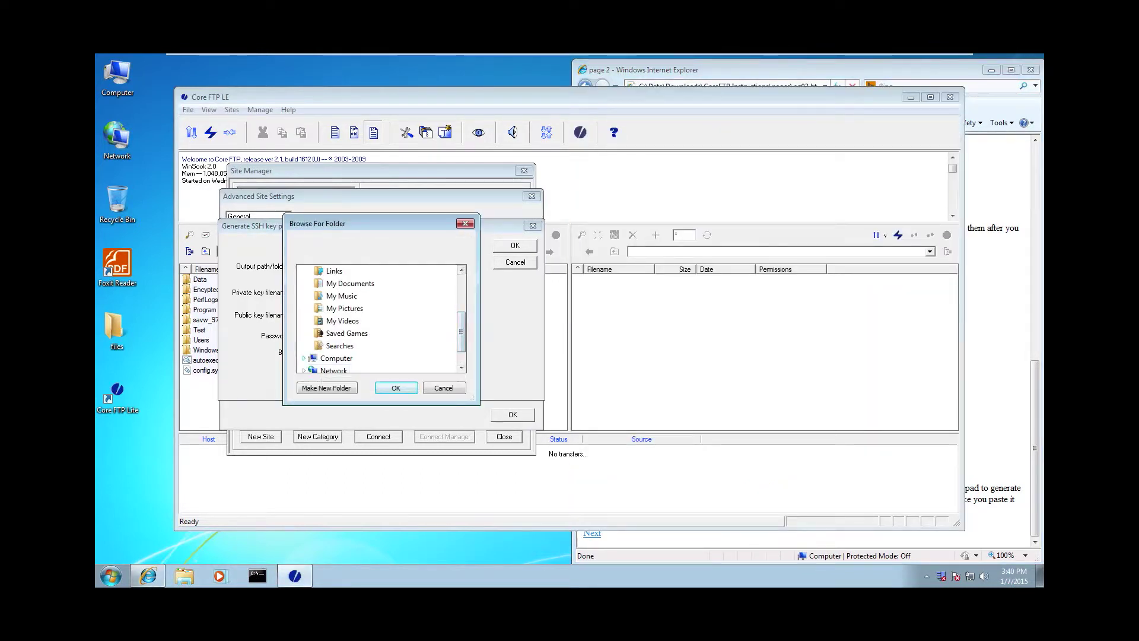
pyautogui.click(304, 358)
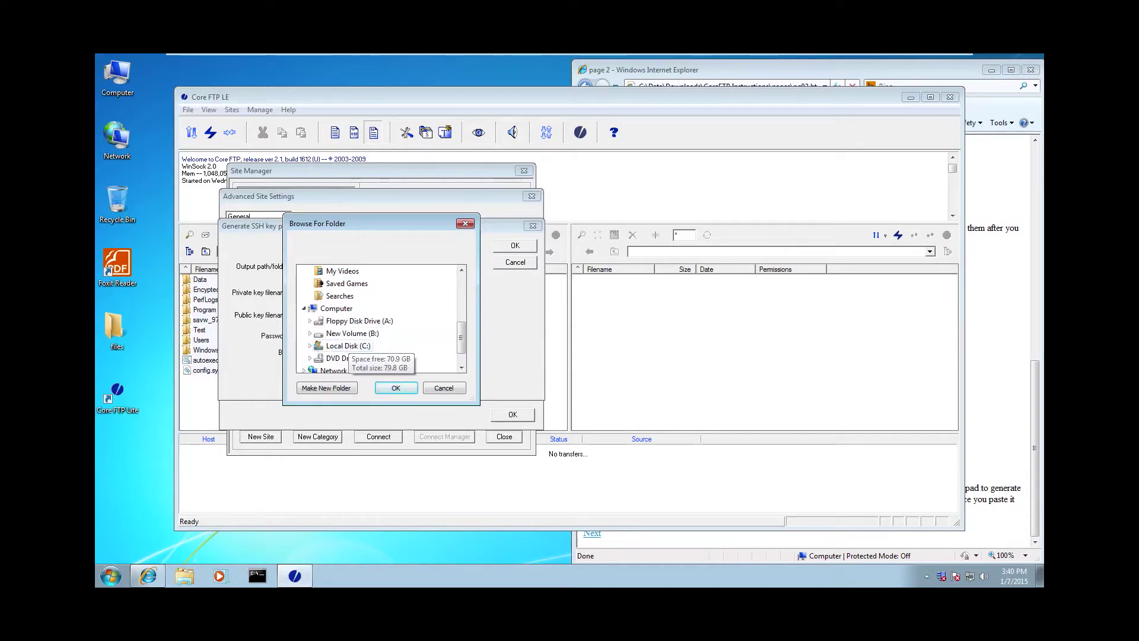
# Create a 'MyKeyPair Do Not Move' folder on Local Disk (C:) and select it as the output folder
pyautogui.doubleClick(347, 346)
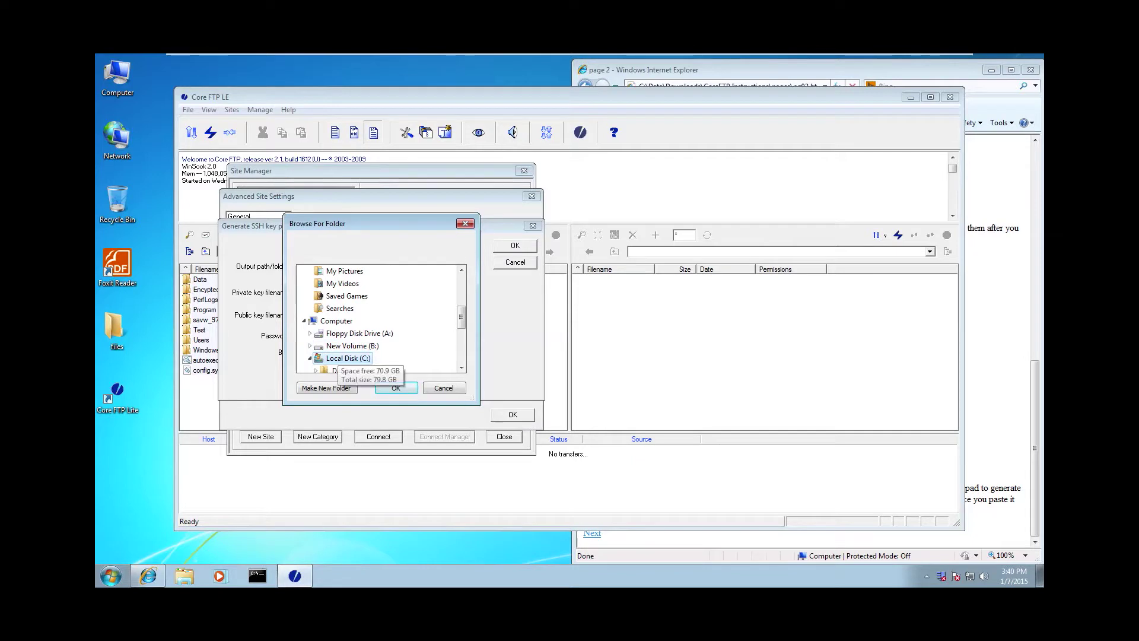
pyautogui.scroll(-1, 379, 320)
pyautogui.scroll(-1, 380, 321)
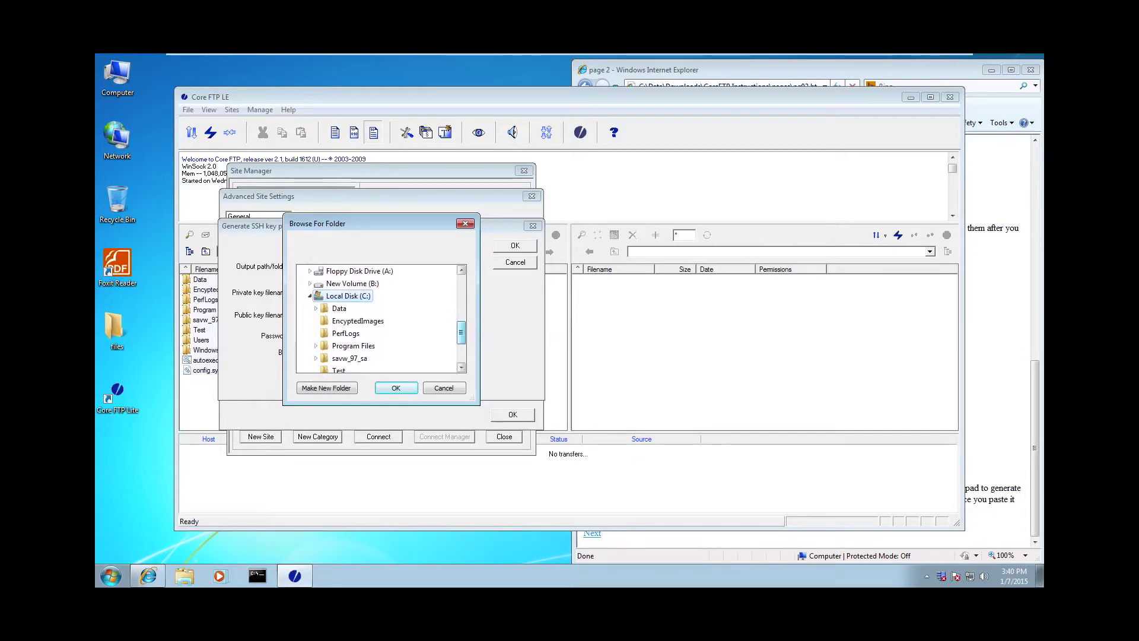
pyautogui.scroll(-1, 380, 320)
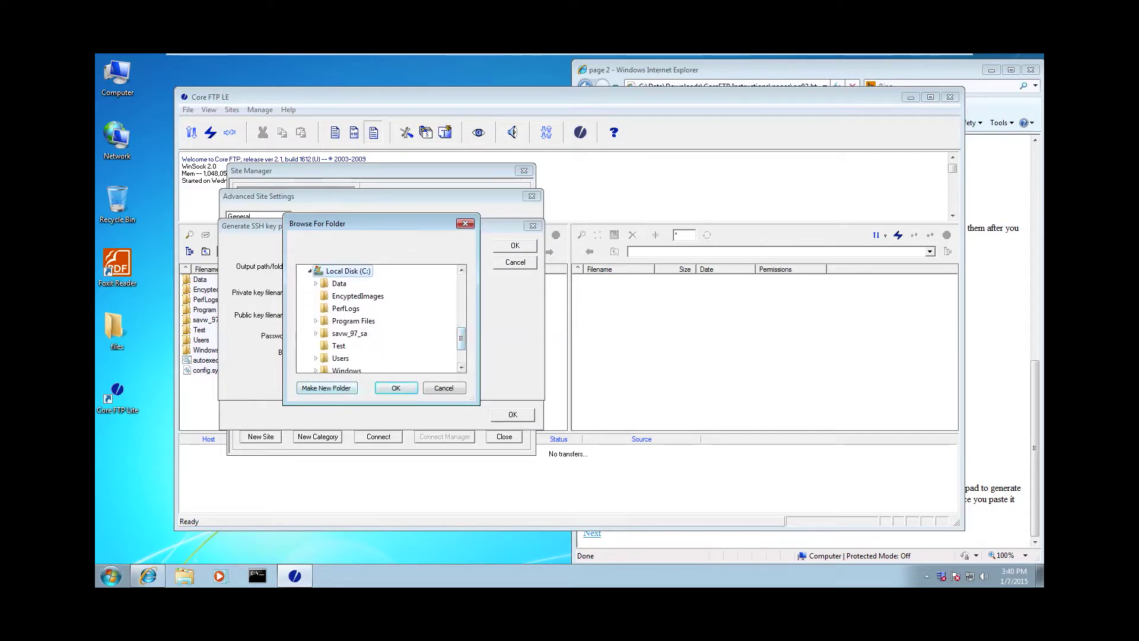
pyautogui.click(326, 388)
pyautogui.write('MyKeyP')
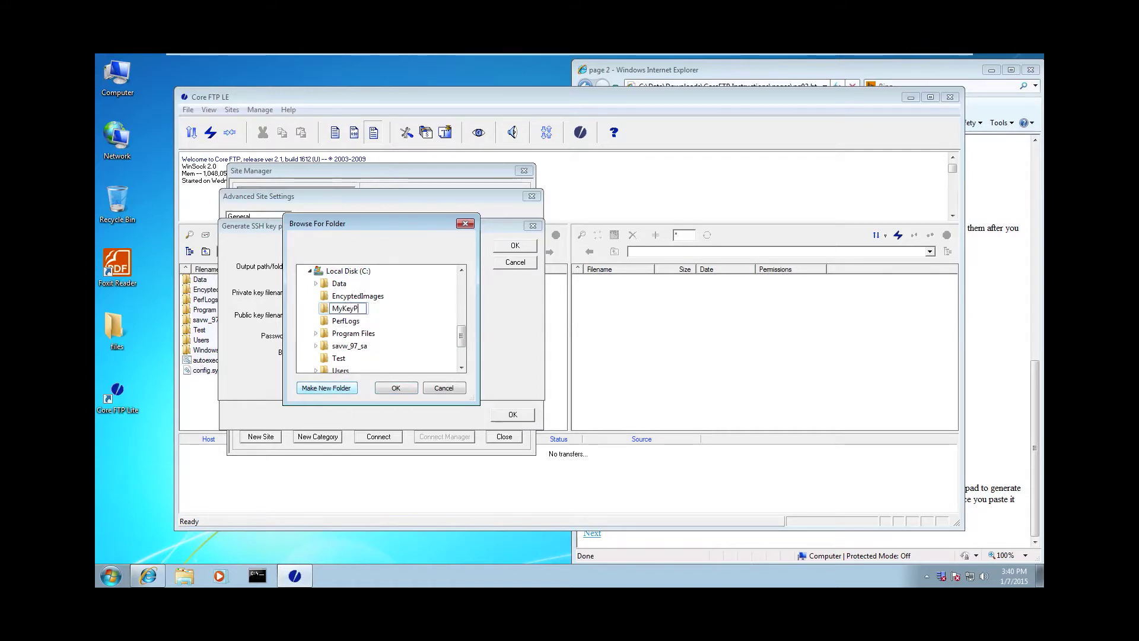
pyautogui.write('air ')
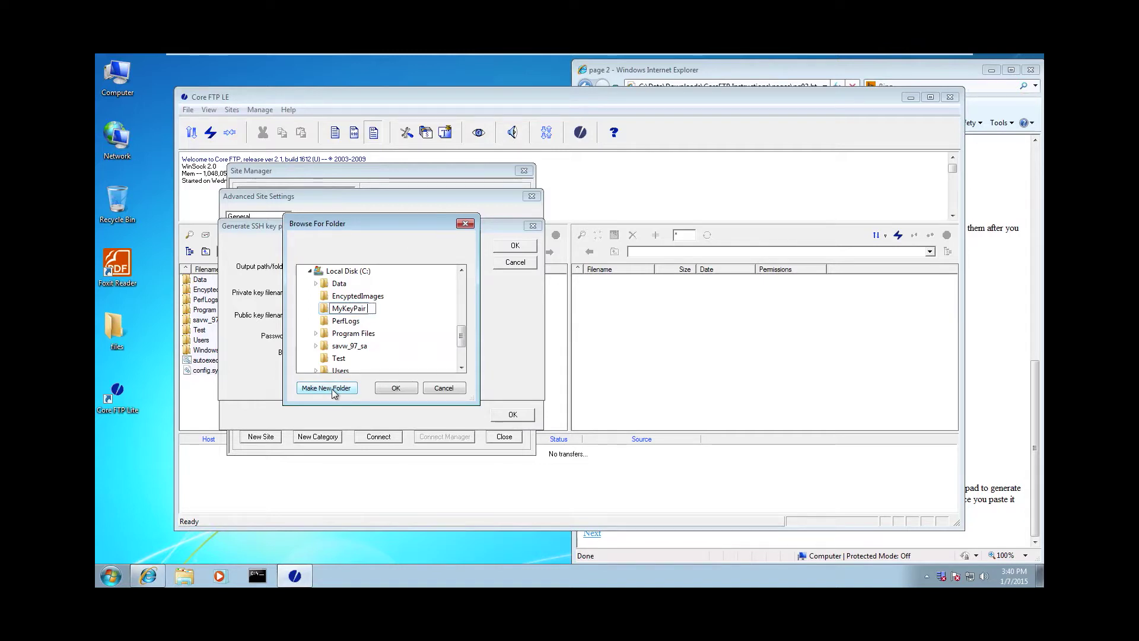
pyautogui.write('Do Not Move')
pyautogui.press('Return')
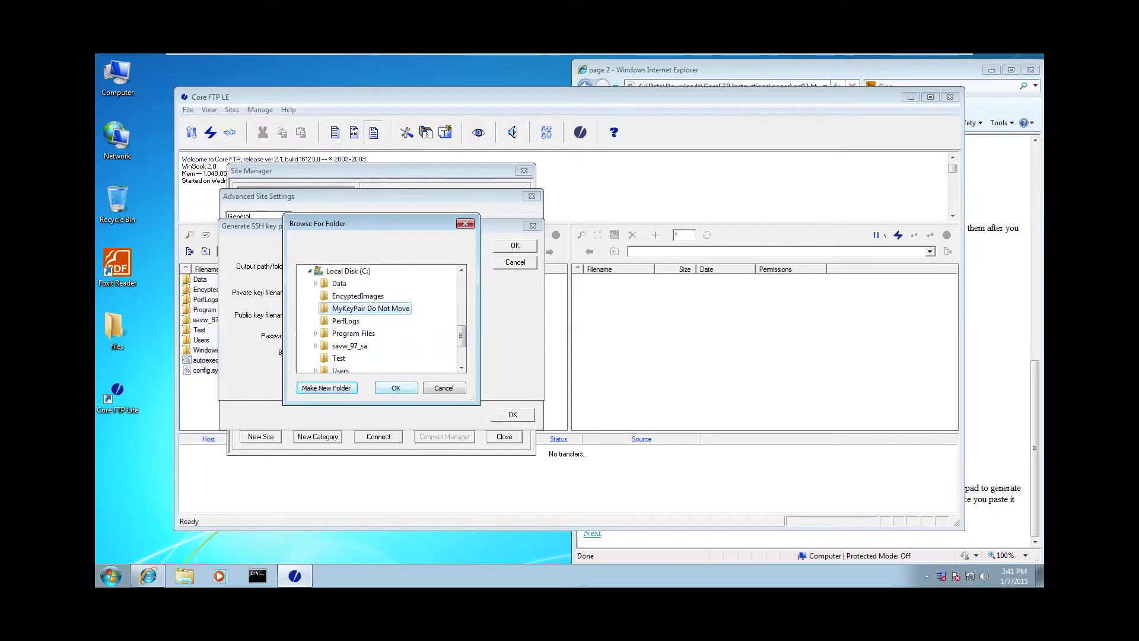
pyautogui.click(395, 388)
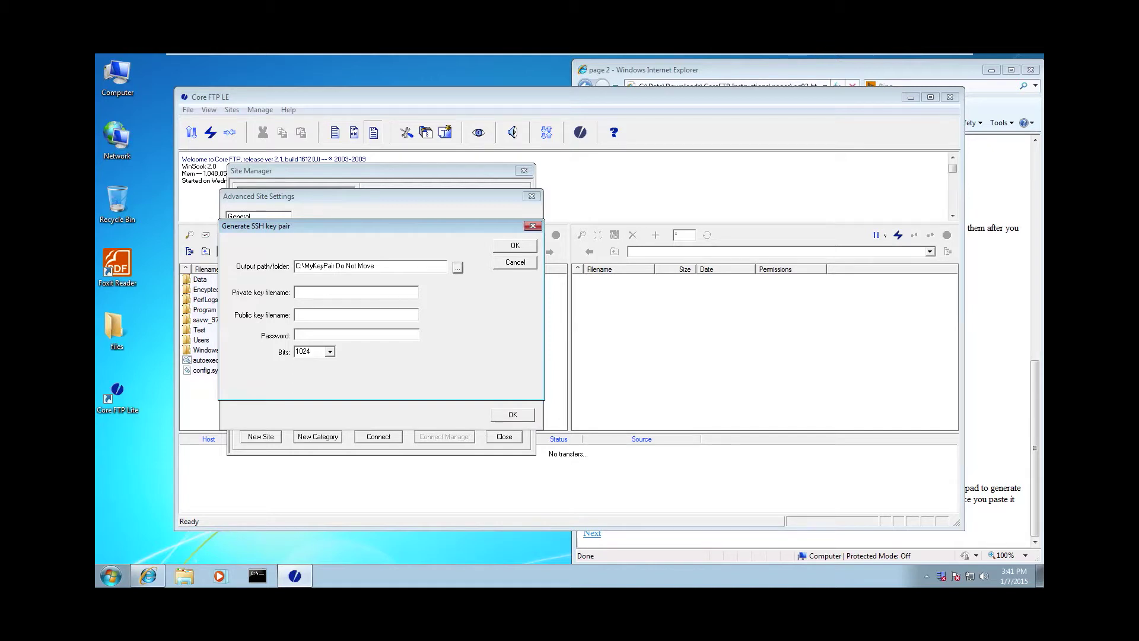
# Name the private and public key files with the username plus -Pri and -Pub suffixes
pyautogui.hotkey('alt', 'Tab')
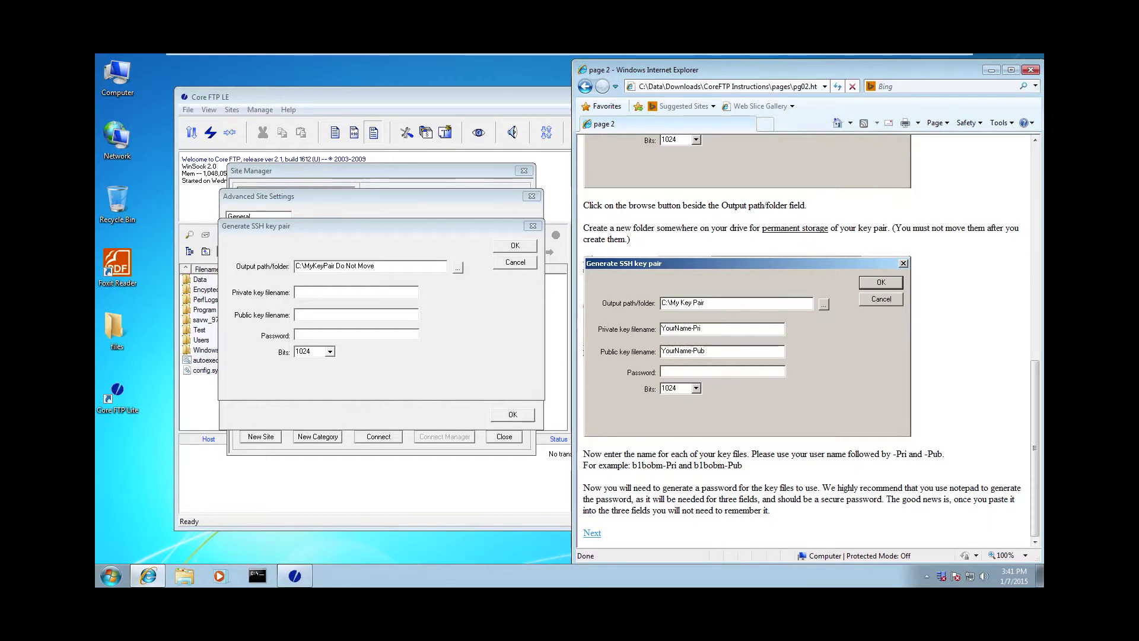
pyautogui.moveTo(633, 465); pyautogui.dragTo(677, 465)
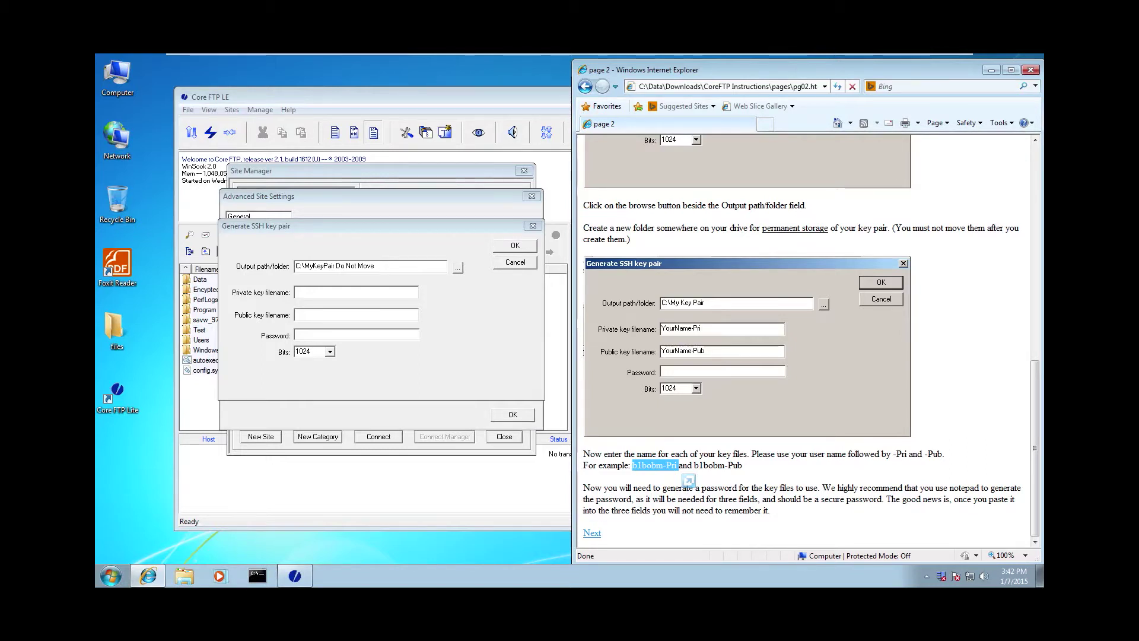
pyautogui.hotkey('alt', 'Tab')
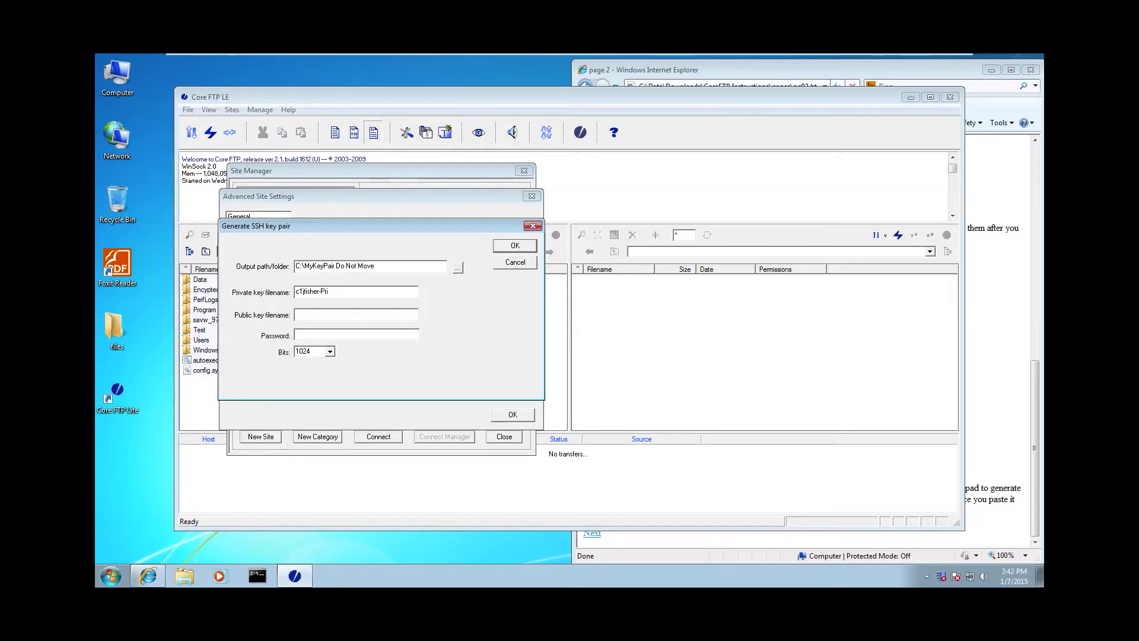
pyautogui.hotkey('alt', 'Tab')
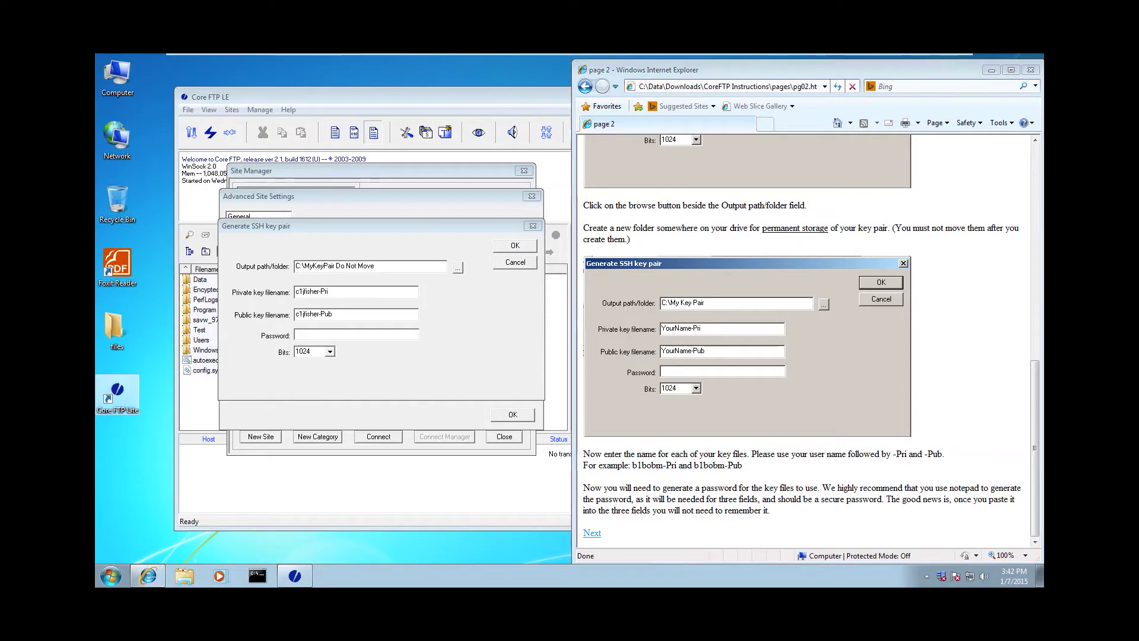
# Create a new text document named 'seed key' on the desktop and open it
pyautogui.rightClick(154, 277)
pyautogui.moveTo(196, 373)
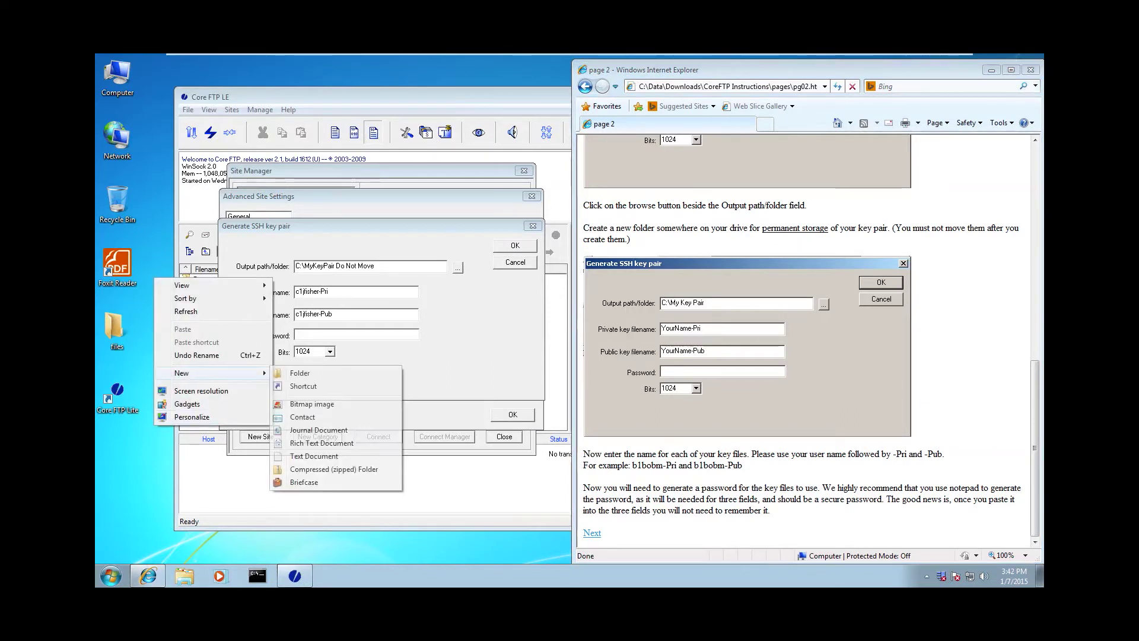
pyautogui.click(314, 456)
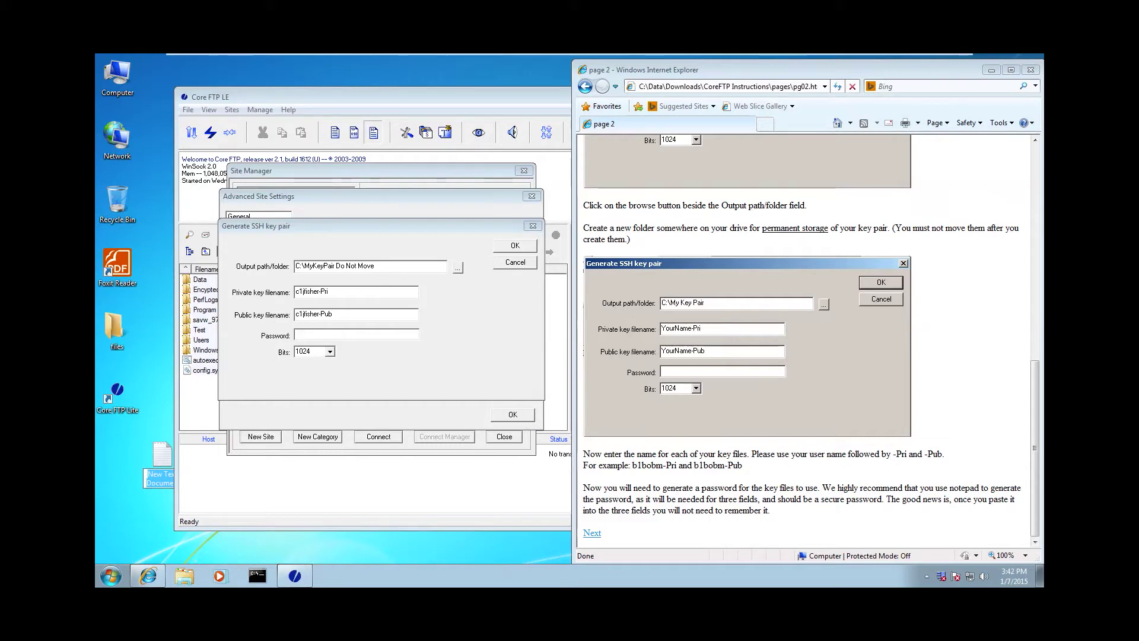
pyautogui.write('seed key')
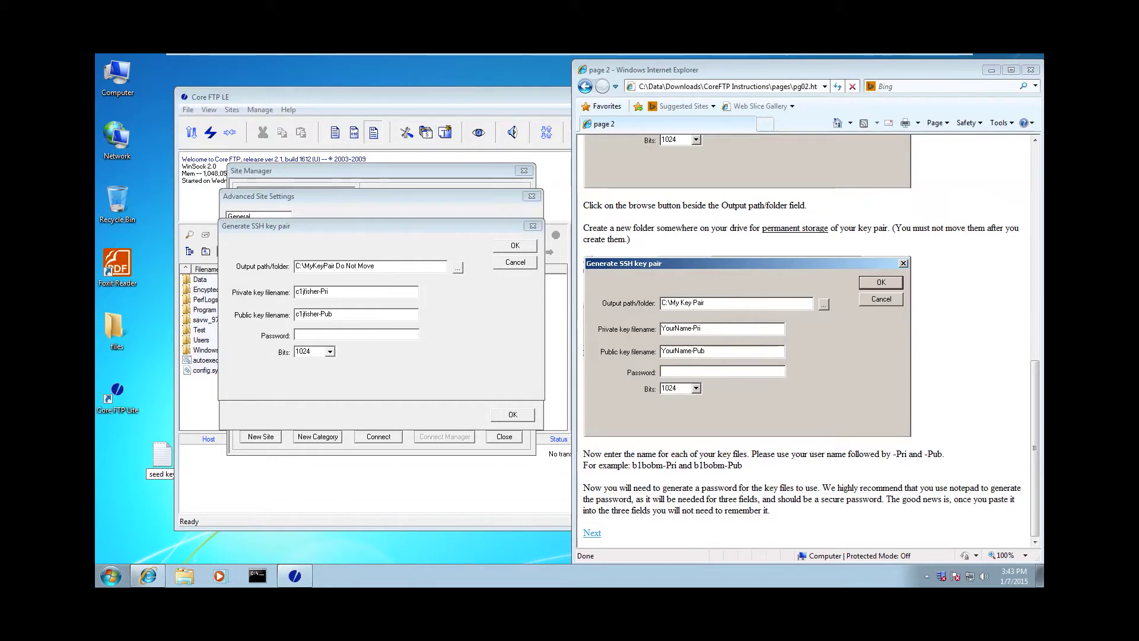
pyautogui.press('Return')
pyautogui.press('Return')
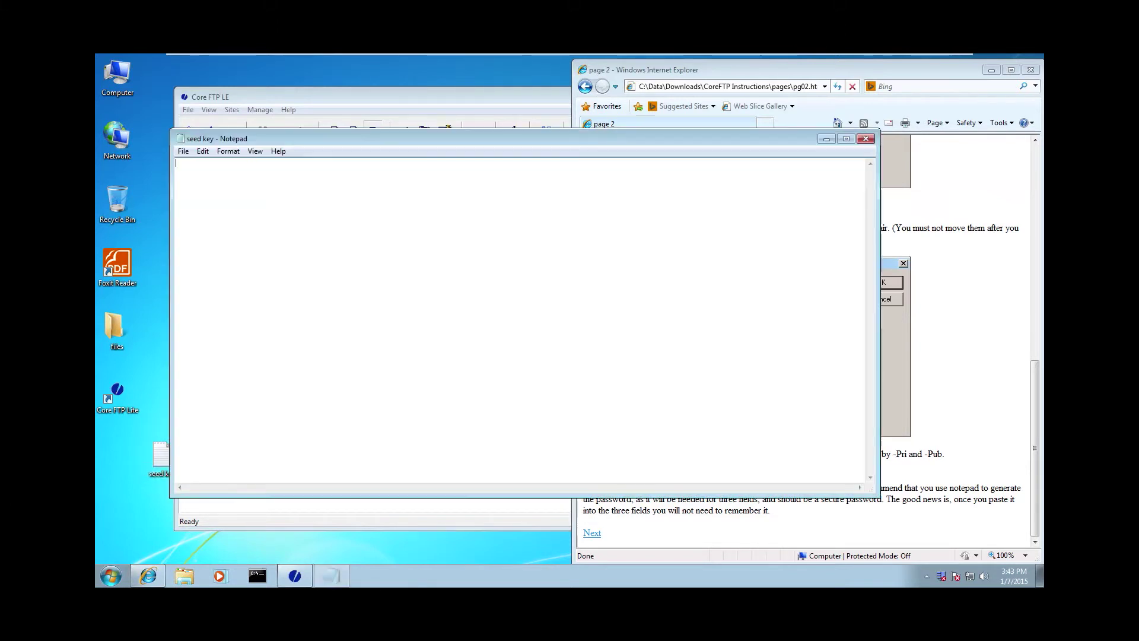
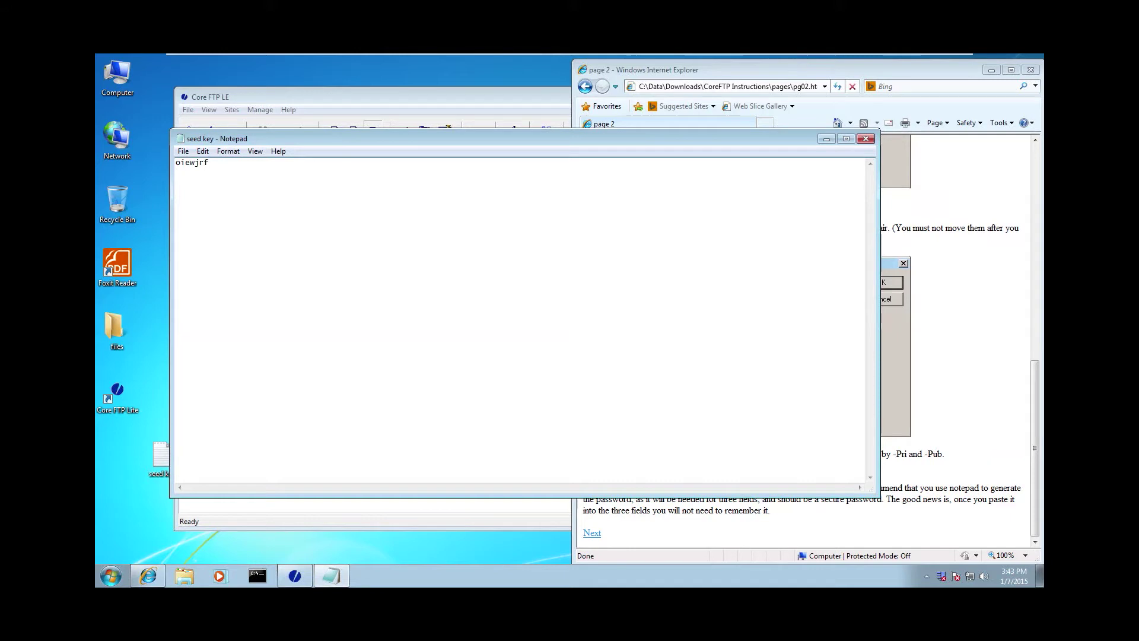
# Type a random password string, remove its two hyphens, and select the whole line
pyautogui.press('F1')
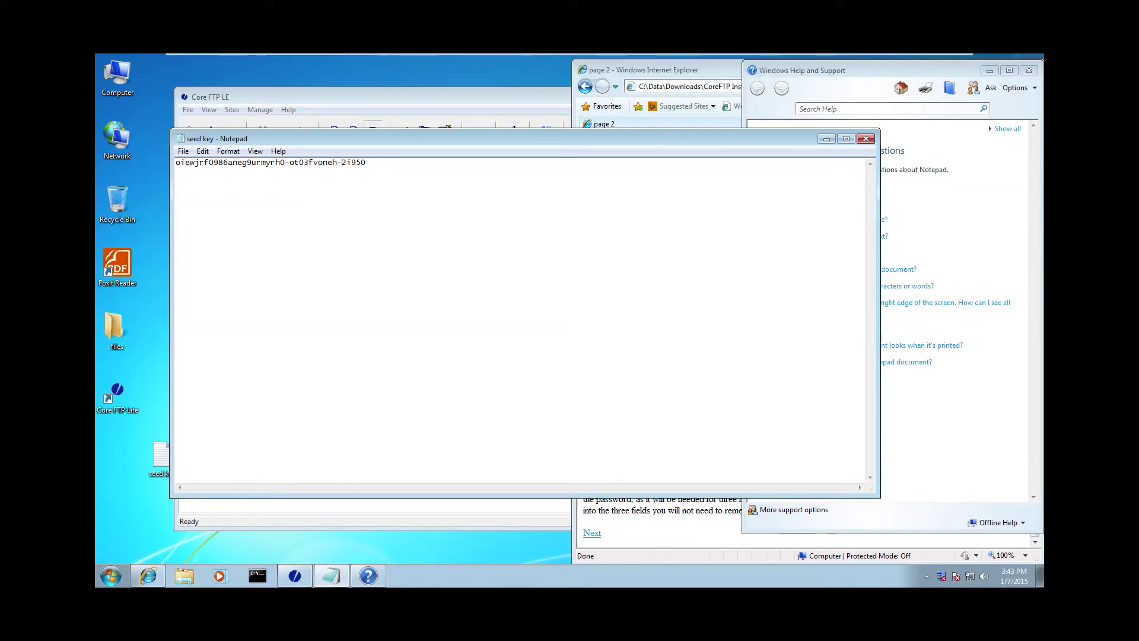
pyautogui.click(343, 162)
pyautogui.press('BackSpace')
pyautogui.click(289, 162)
pyautogui.press('BackSpace')
pyautogui.moveTo(357, 162); pyautogui.dragTo(175, 161)
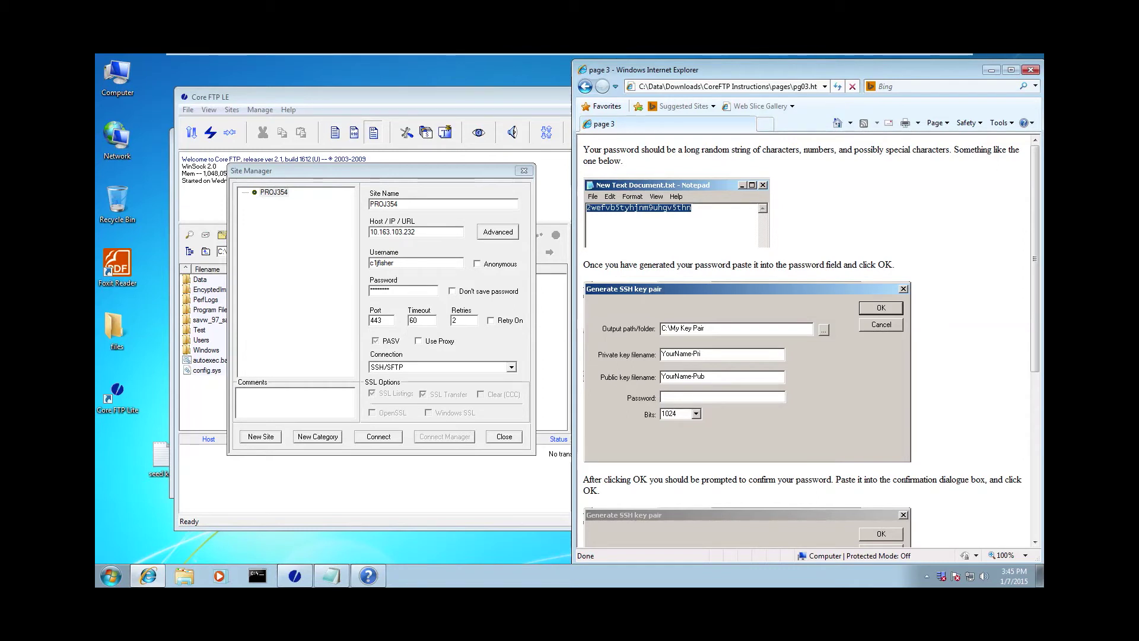
# Copy the random password string from Notepad
pyautogui.scroll(-2, 805, 344)
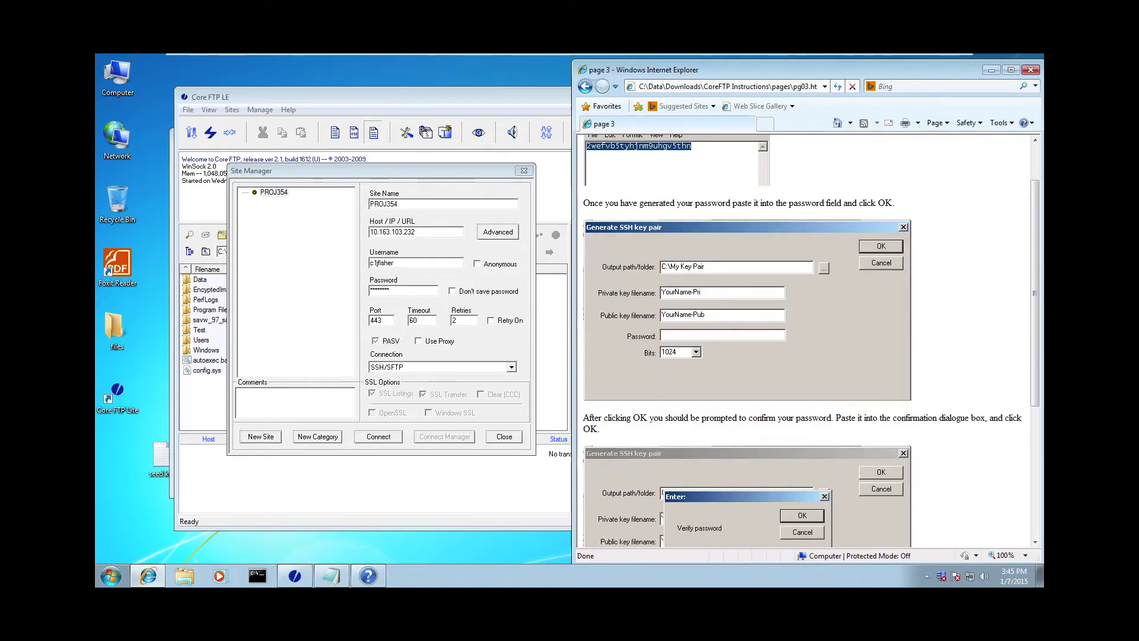
pyautogui.scroll(-4, 805, 341)
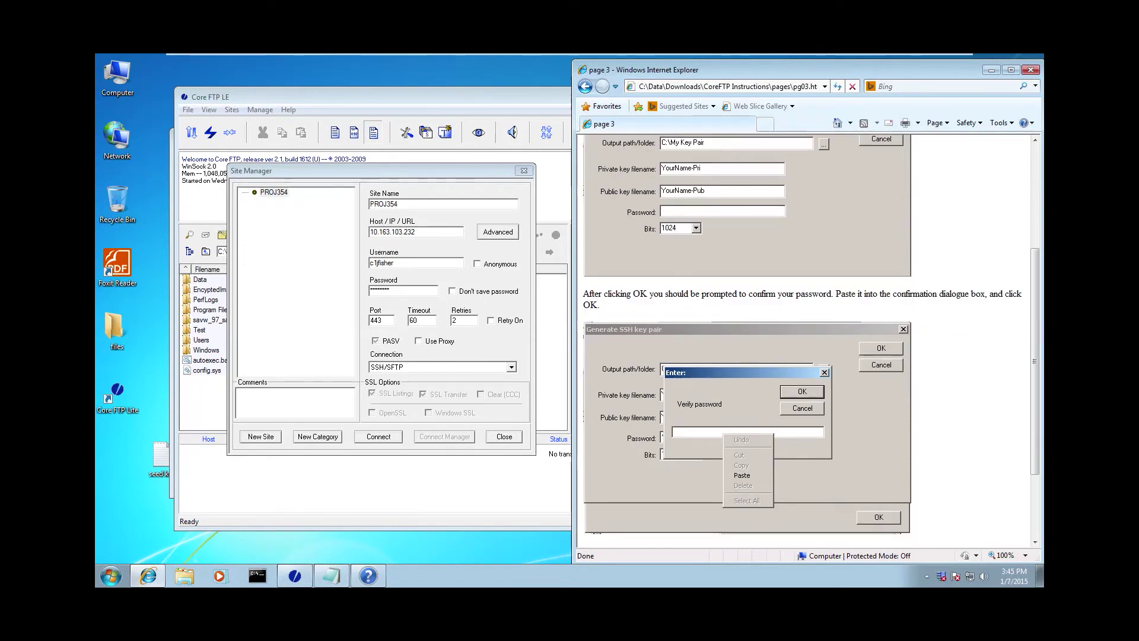
pyautogui.scroll(-4, 806, 341)
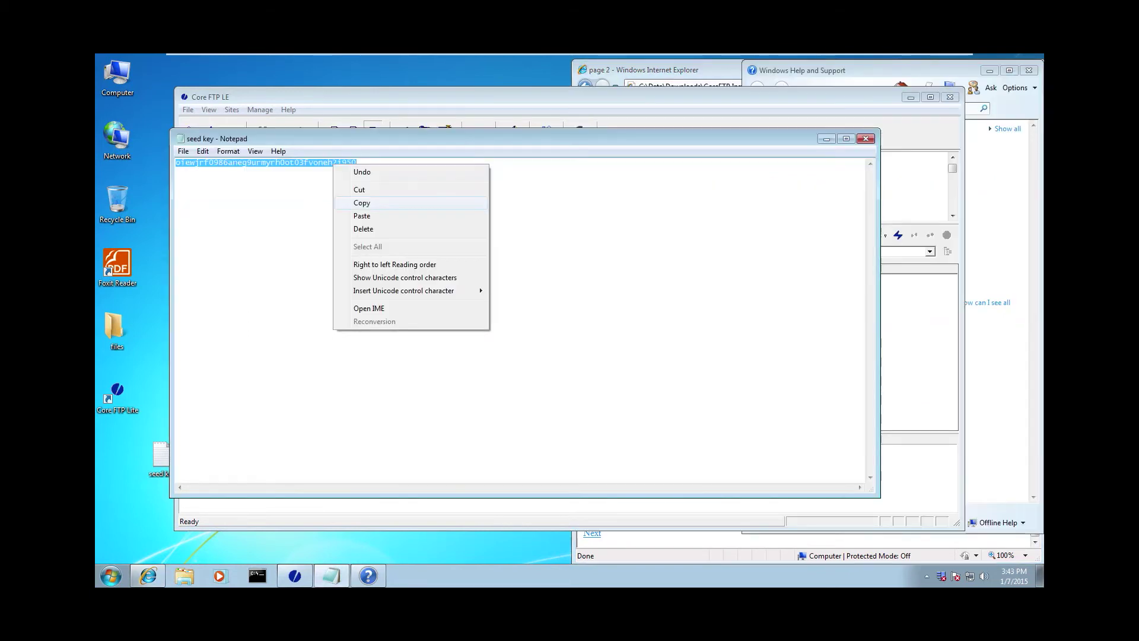
pyautogui.click(359, 202)
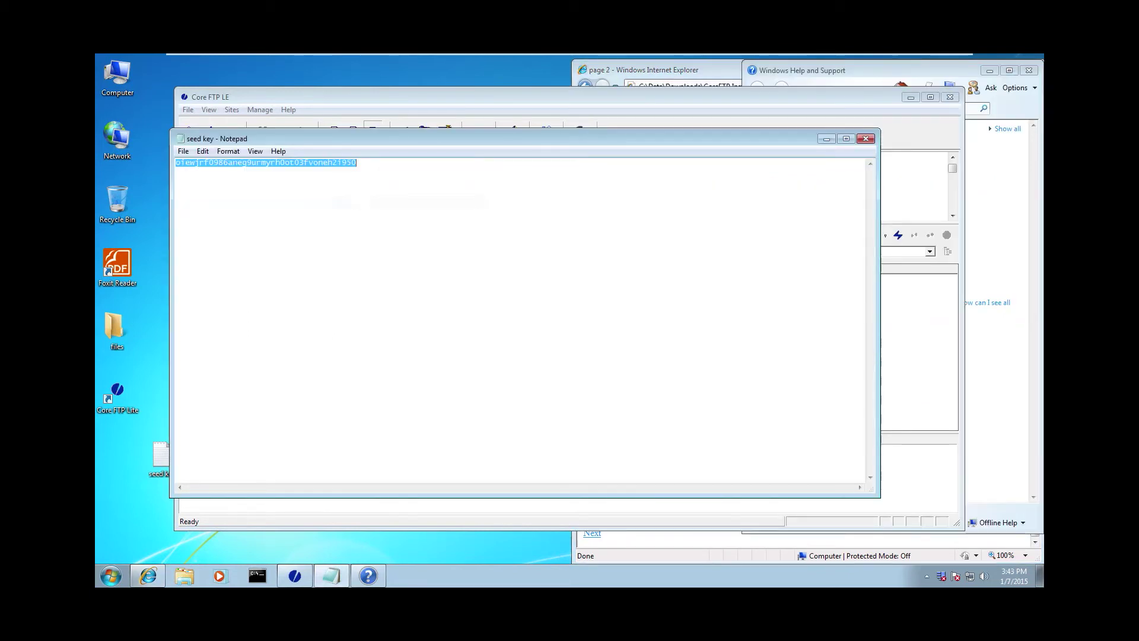
pyautogui.hotkey('alt', 'Tab')
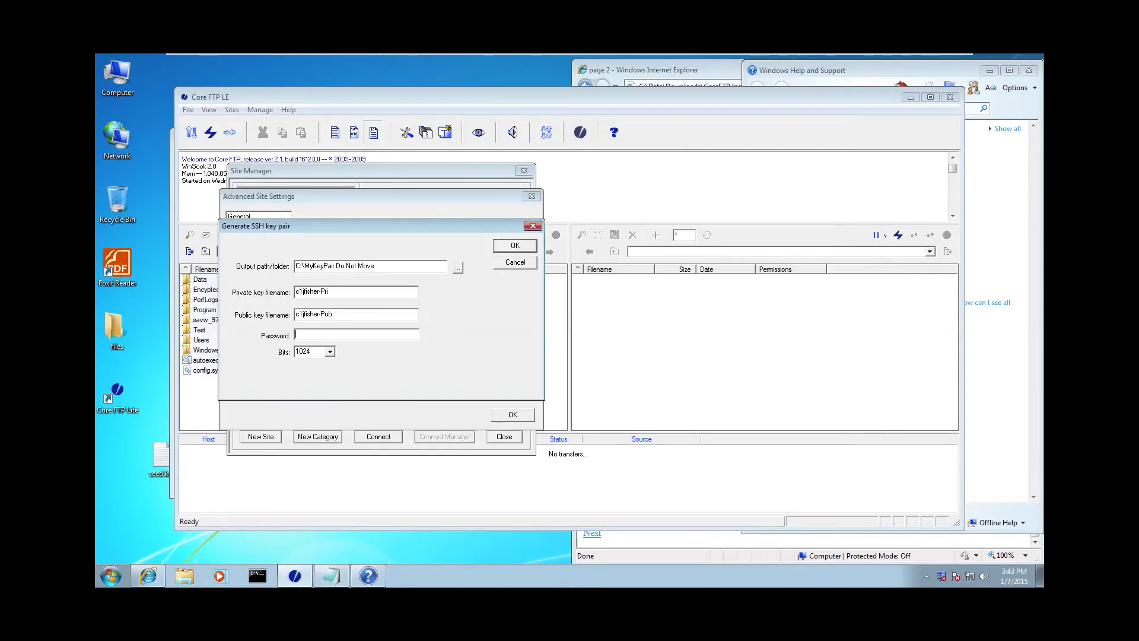
# Paste the password into both Password and Verify password to generate the key pair
pyautogui.rightClick(355, 335)
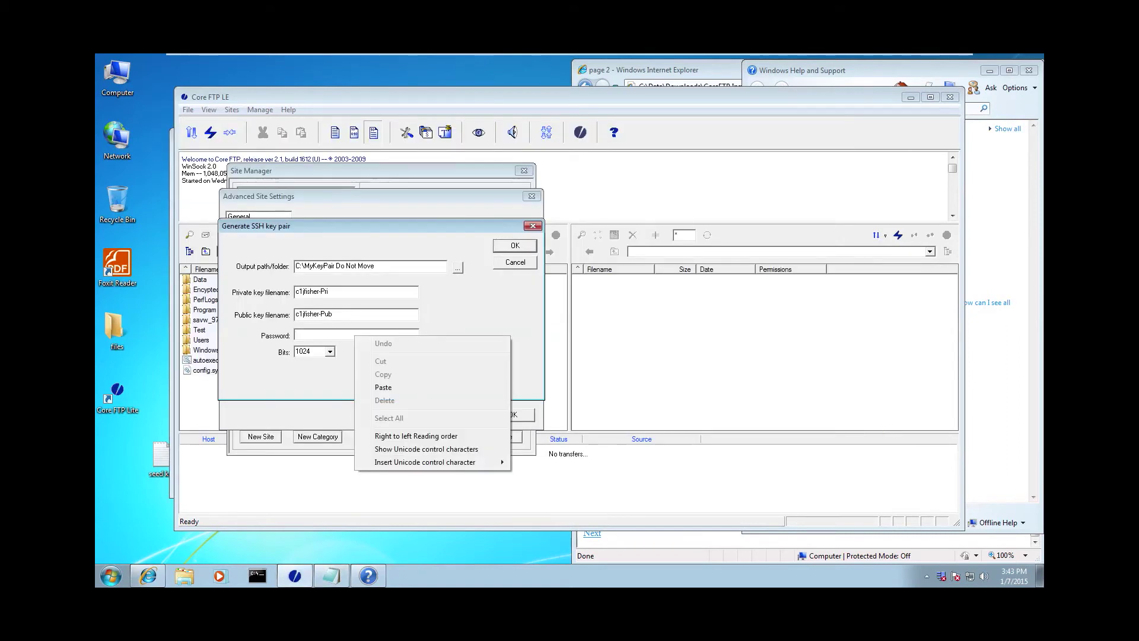
pyautogui.click(383, 387)
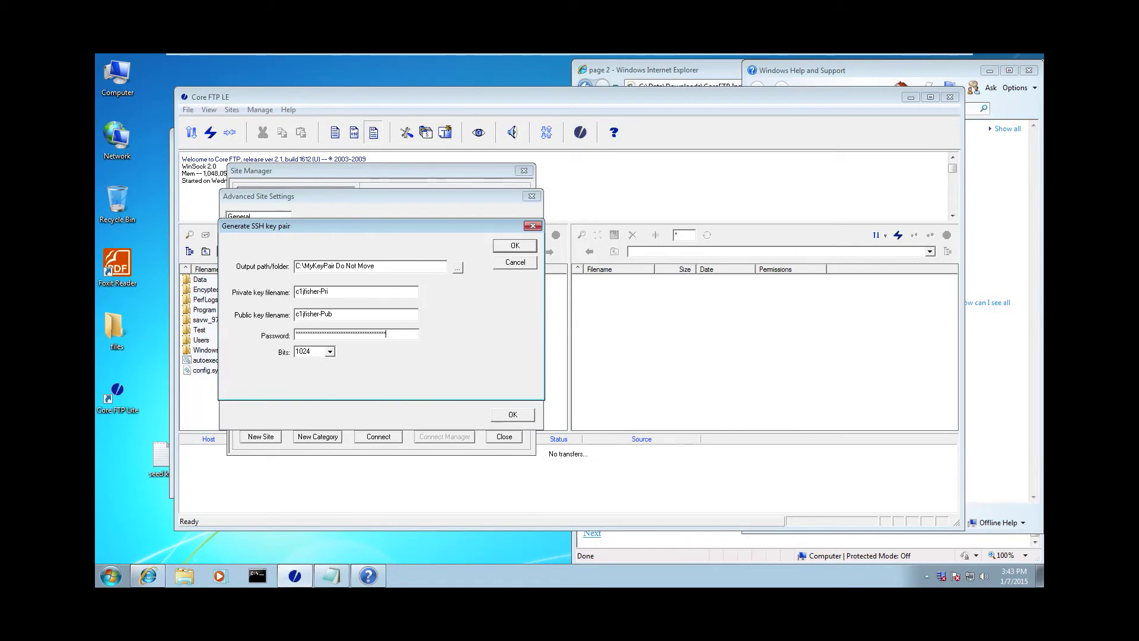
pyautogui.press('Return')
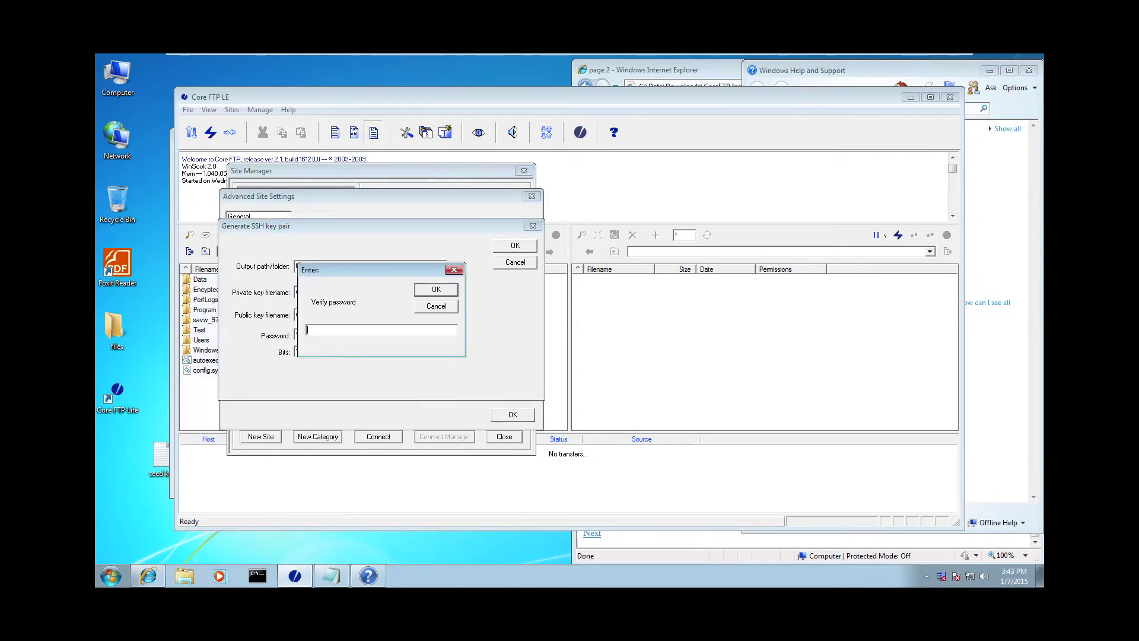
pyautogui.rightClick(413, 329)
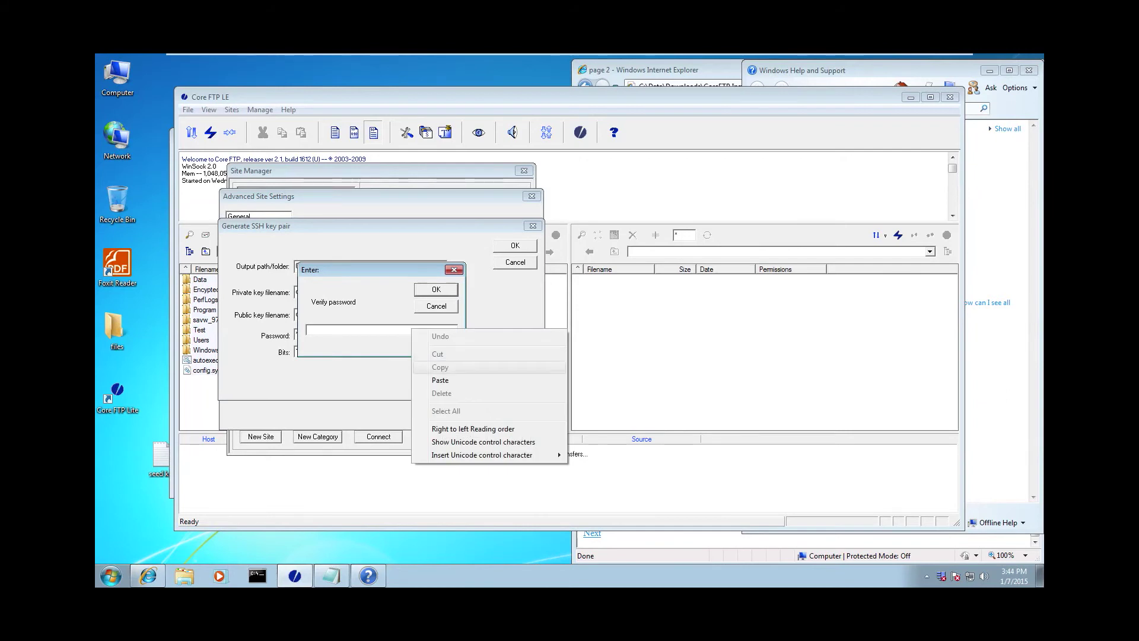
pyautogui.click(439, 378)
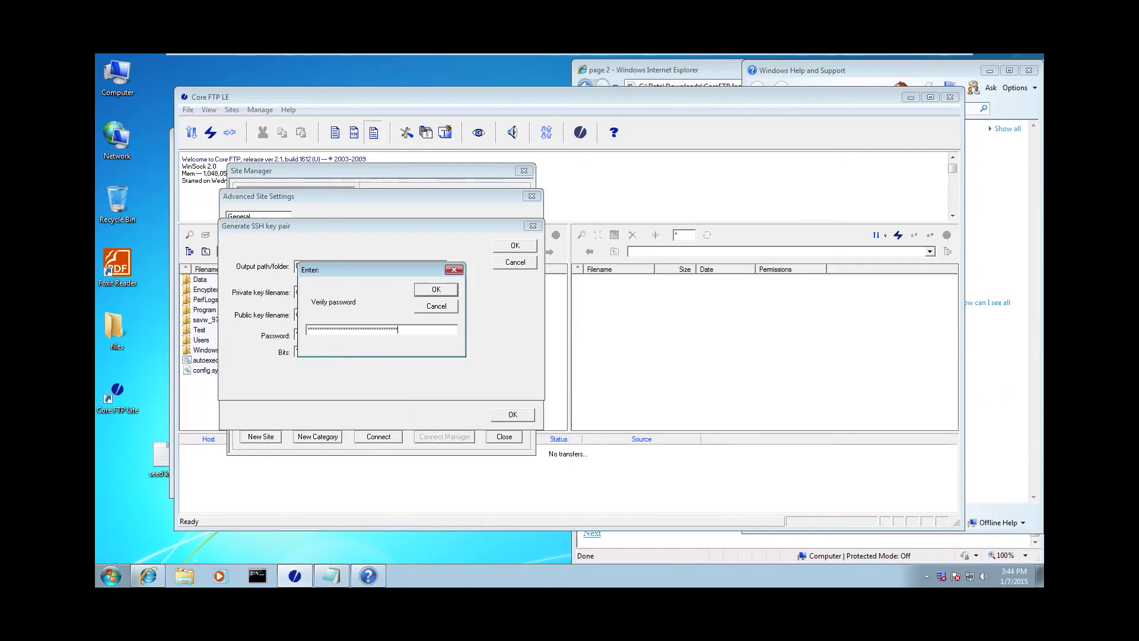
pyautogui.press('Return')
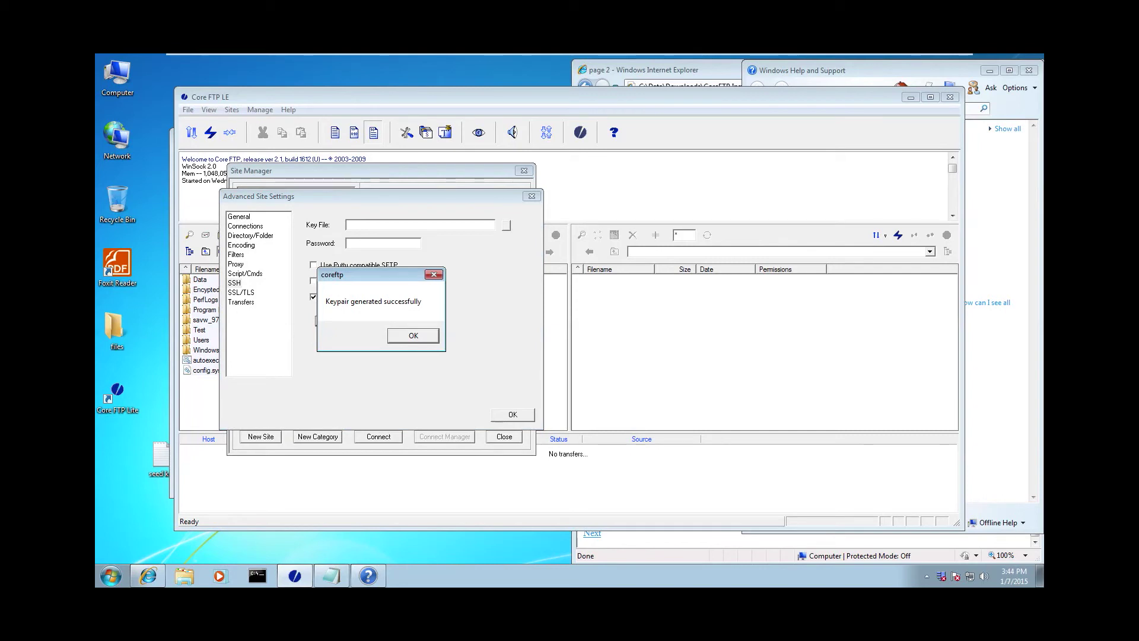
# Dismiss the key pair success message and paste the key password into the Password field
pyautogui.press('Return')
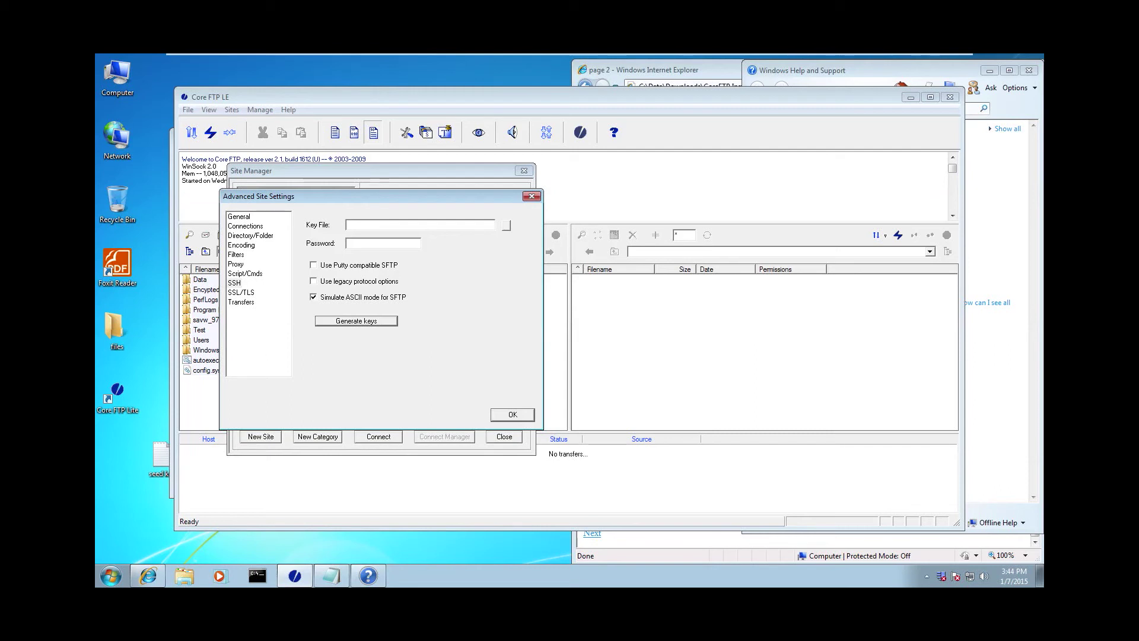
pyautogui.rightClick(390, 242)
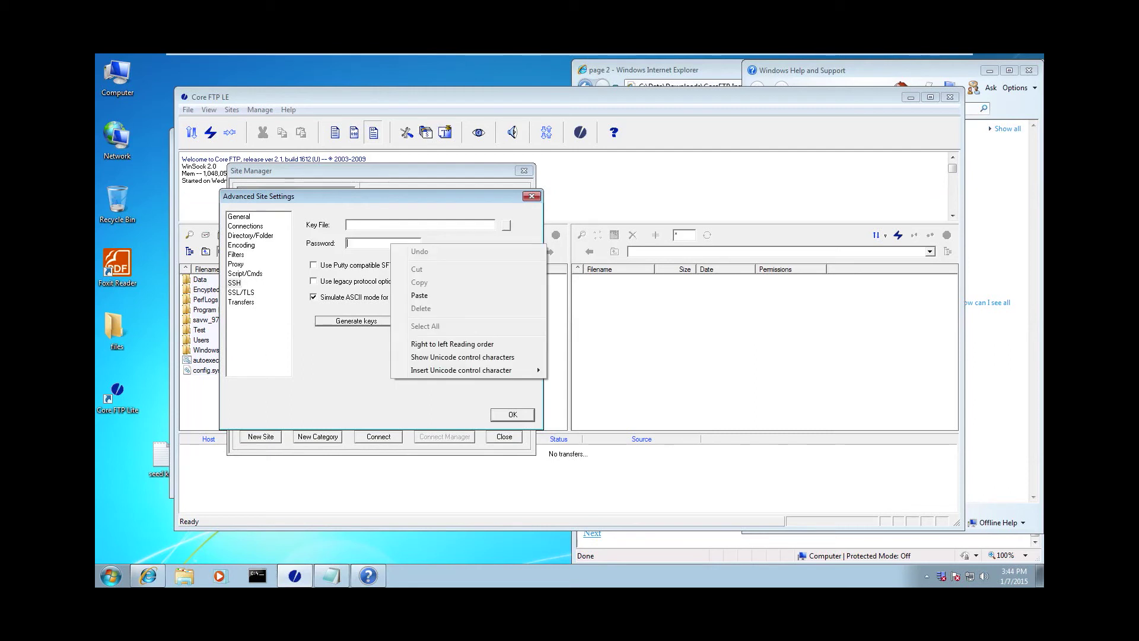
pyautogui.click(416, 295)
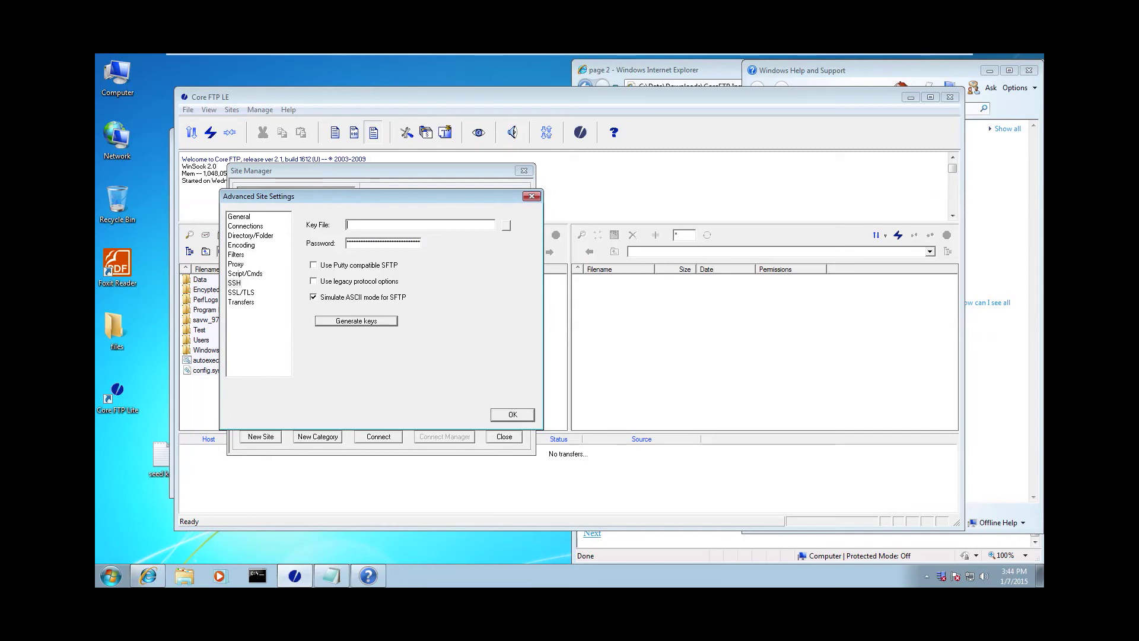
# Set the Key File to the -Pri private key in C:\MyKeyPair Do Not Move and apply
pyautogui.click(506, 225)
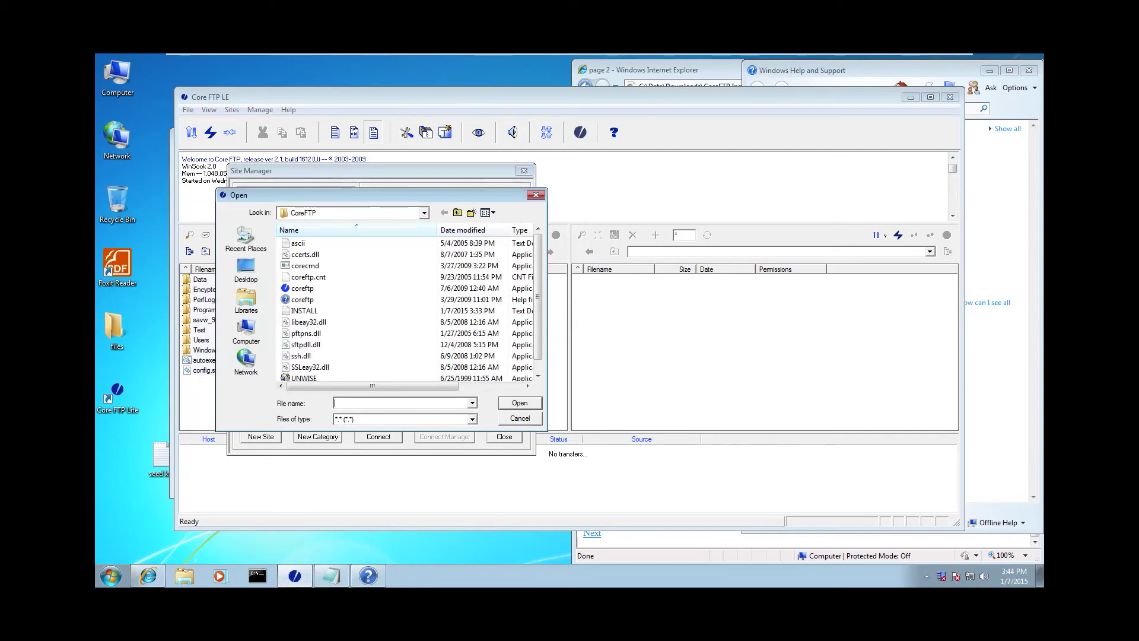
pyautogui.click(246, 330)
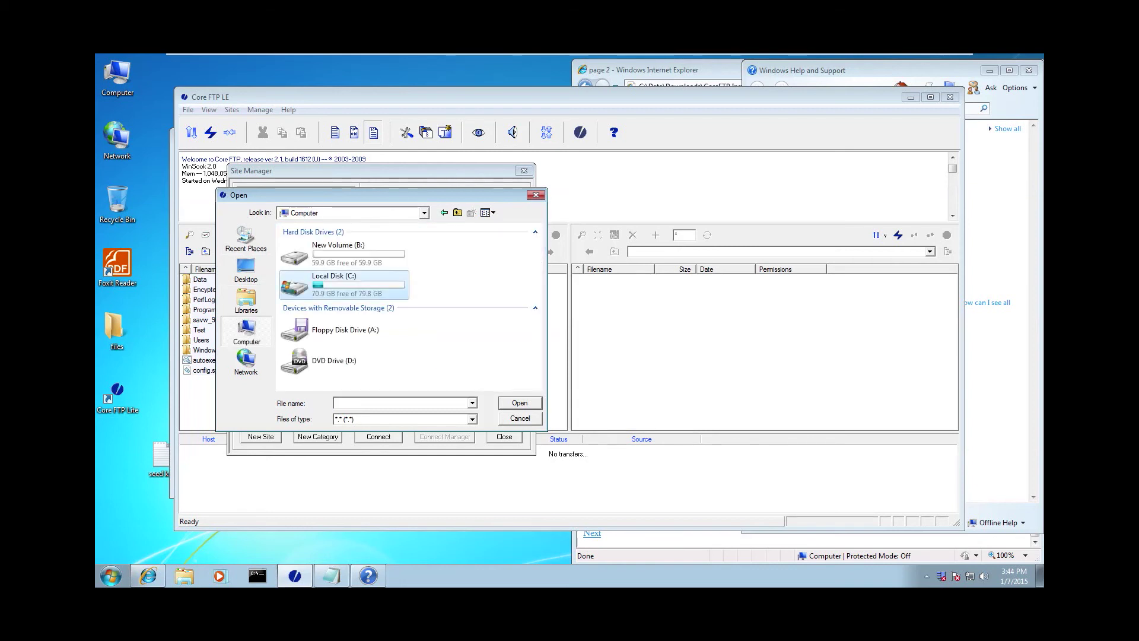
pyautogui.doubleClick(341, 282)
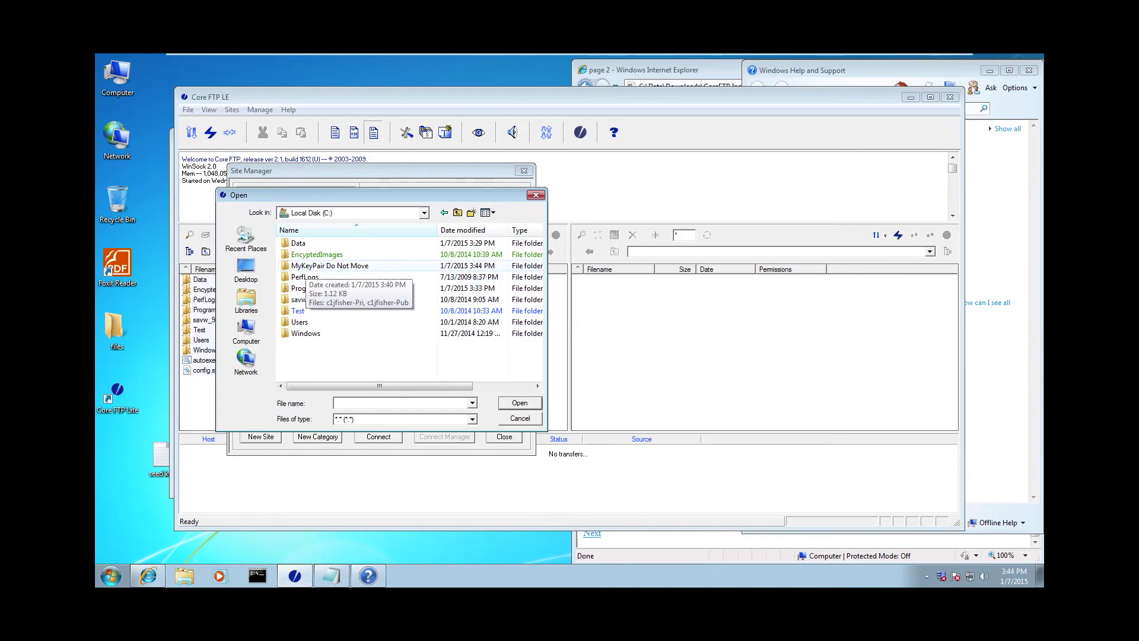
pyautogui.doubleClick(332, 265)
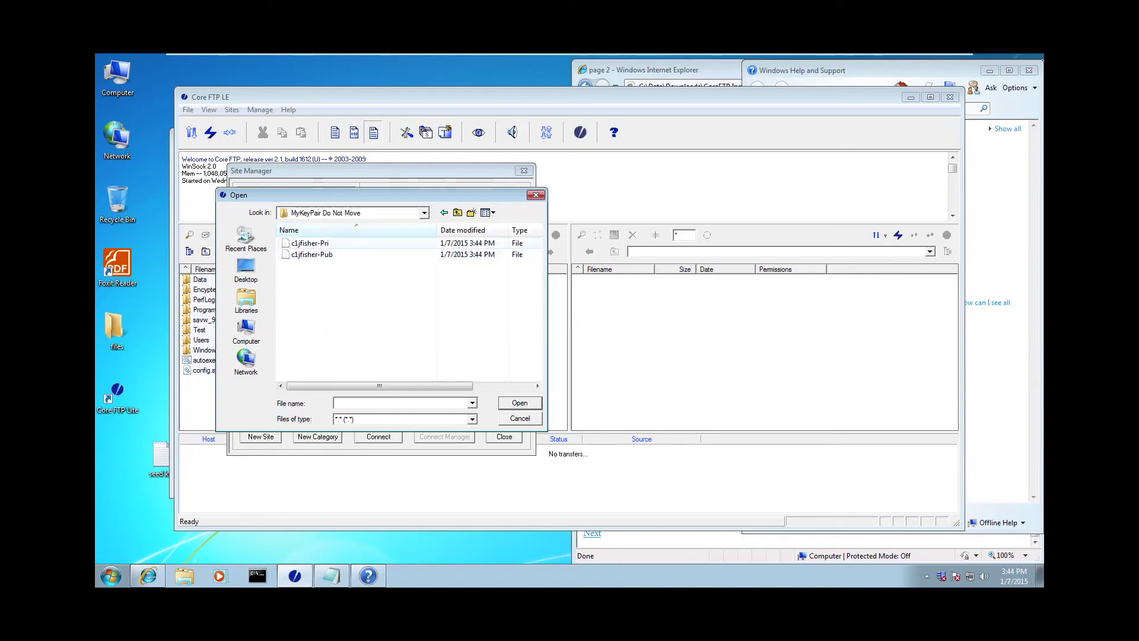
pyautogui.doubleClick(310, 242)
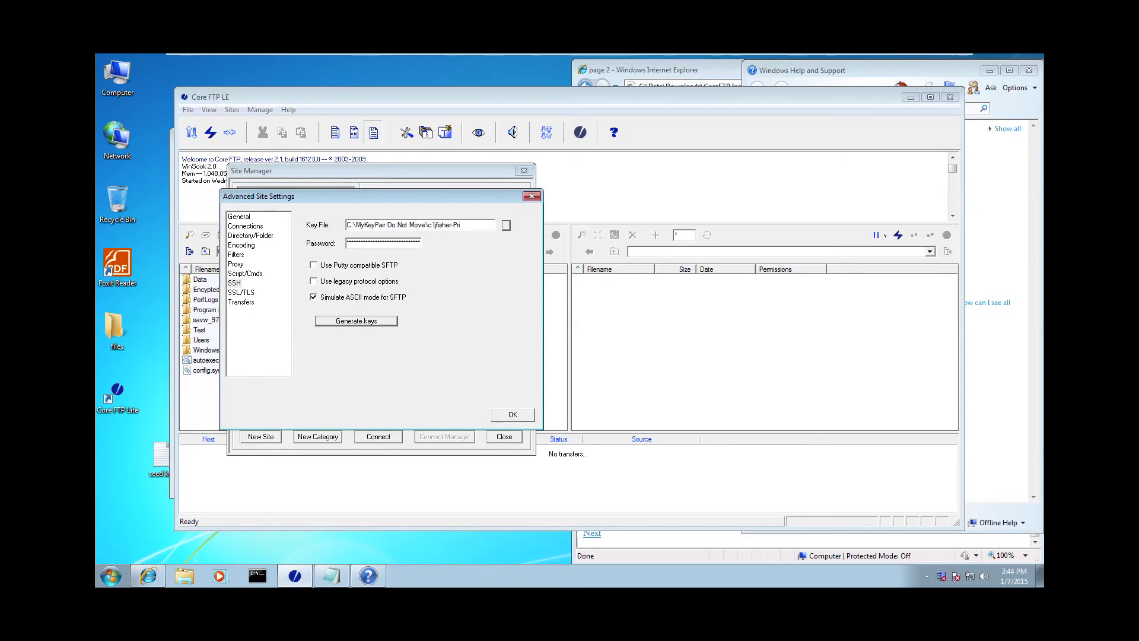
pyautogui.click(513, 413)
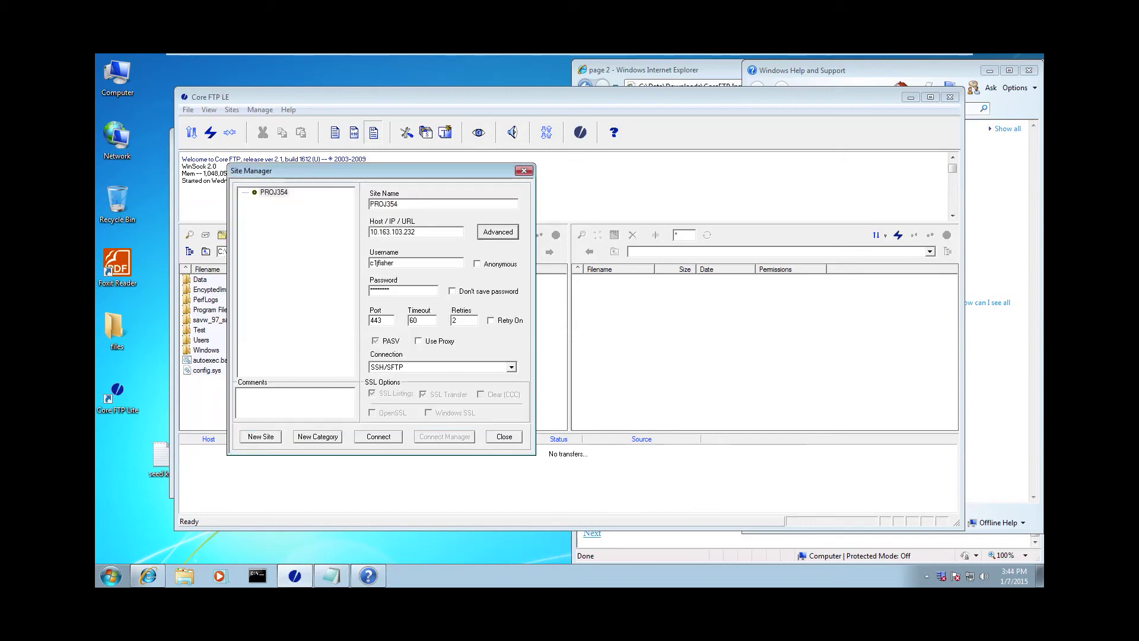